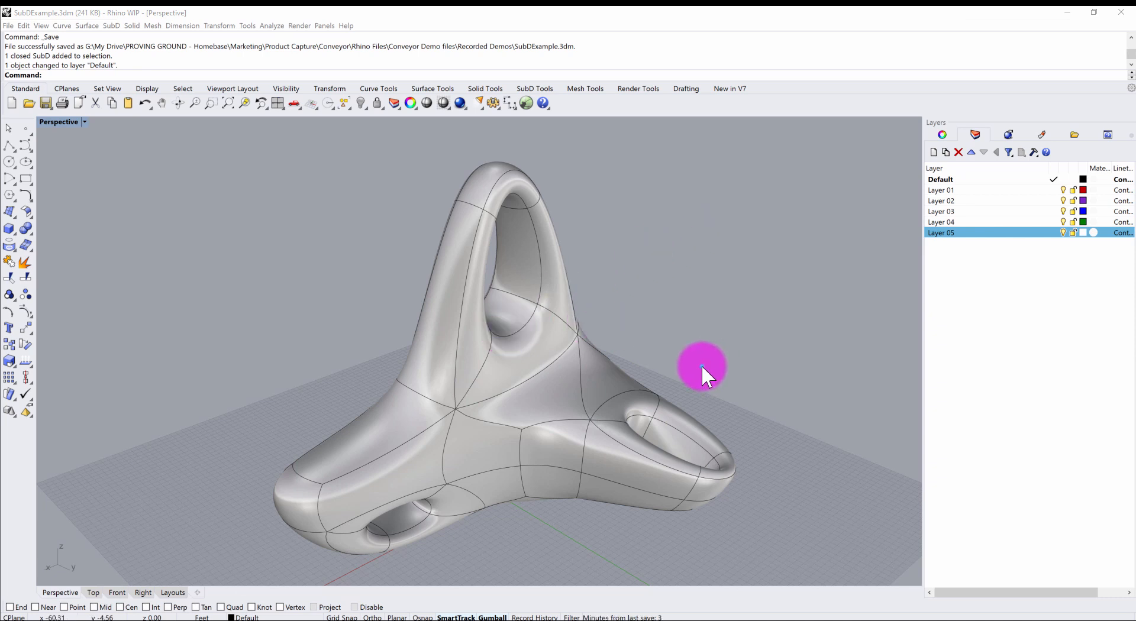
- Display the control points of the SubD model and examine its control cage from several angles
{"action": "mouse_move", "coordinate": [701, 366]}
{"action": "right_mouse_down"}
{"action": "mouse_move", "coordinate": [613, 347]}
{"action": "mouse_move", "coordinate": [704, 361]}
{"action": "right_mouse_up"}
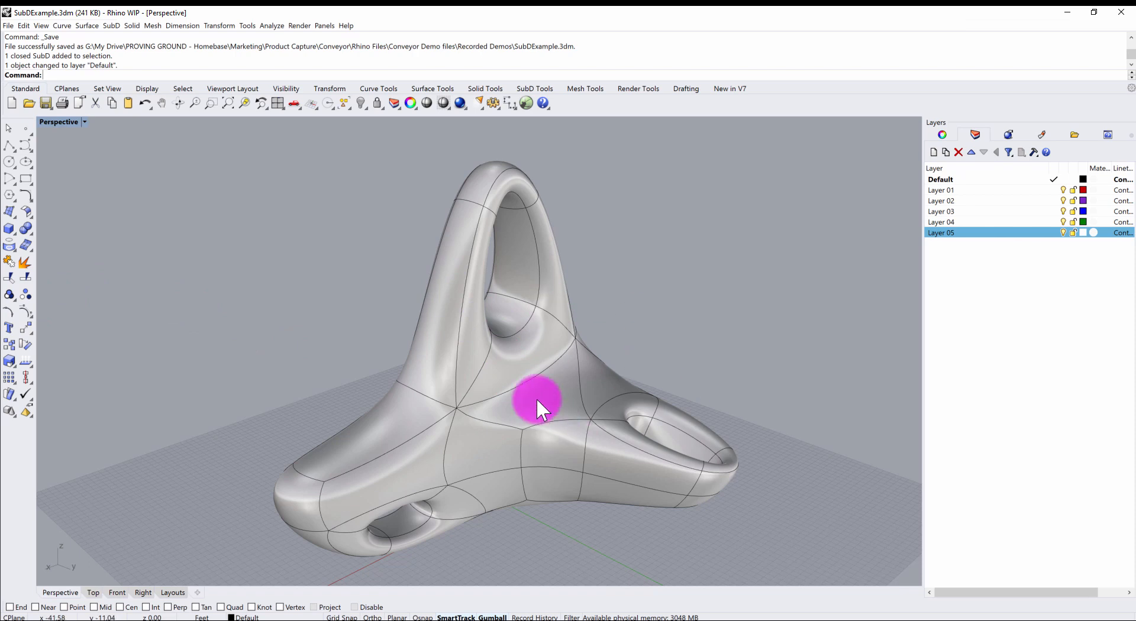
{"action": "mouse_move", "coordinate": [595, 371]}
{"action": "right_mouse_down"}
{"action": "mouse_move", "coordinate": [588, 393]}
{"action": "mouse_move", "coordinate": [595, 368]}
{"action": "mouse_move", "coordinate": [577, 381]}
{"action": "right_mouse_up"}
{"action": "left_click", "coordinate": [565, 384]}
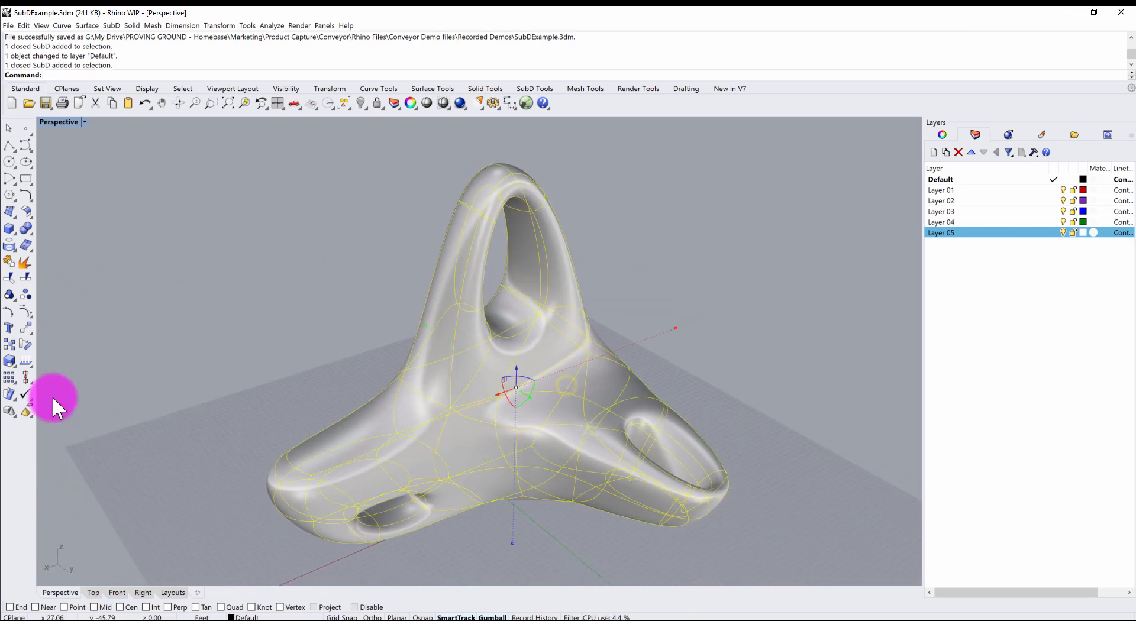
{"action": "left_click", "coordinate": [21, 309]}
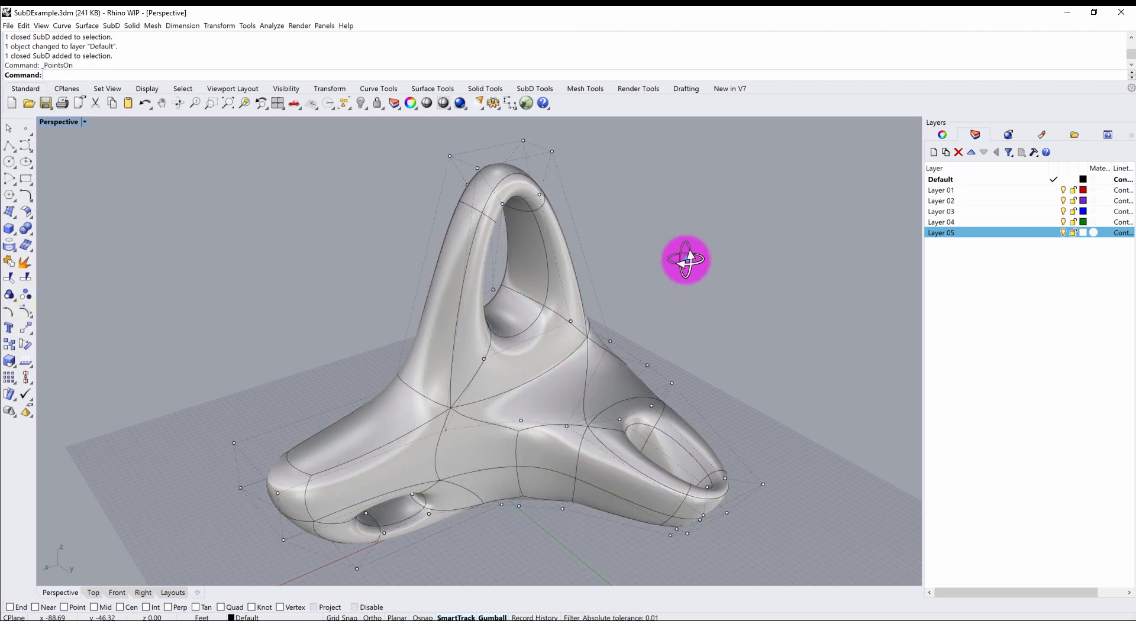
{"action": "mouse_move", "coordinate": [684, 259]}
{"action": "right_mouse_down"}
{"action": "mouse_move", "coordinate": [630, 282]}
{"action": "mouse_move", "coordinate": [588, 269]}
{"action": "mouse_move", "coordinate": [603, 250]}
{"action": "mouse_move", "coordinate": [680, 231]}
{"action": "mouse_move", "coordinate": [705, 246]}
{"action": "mouse_move", "coordinate": [684, 256]}
{"action": "right_mouse_up"}
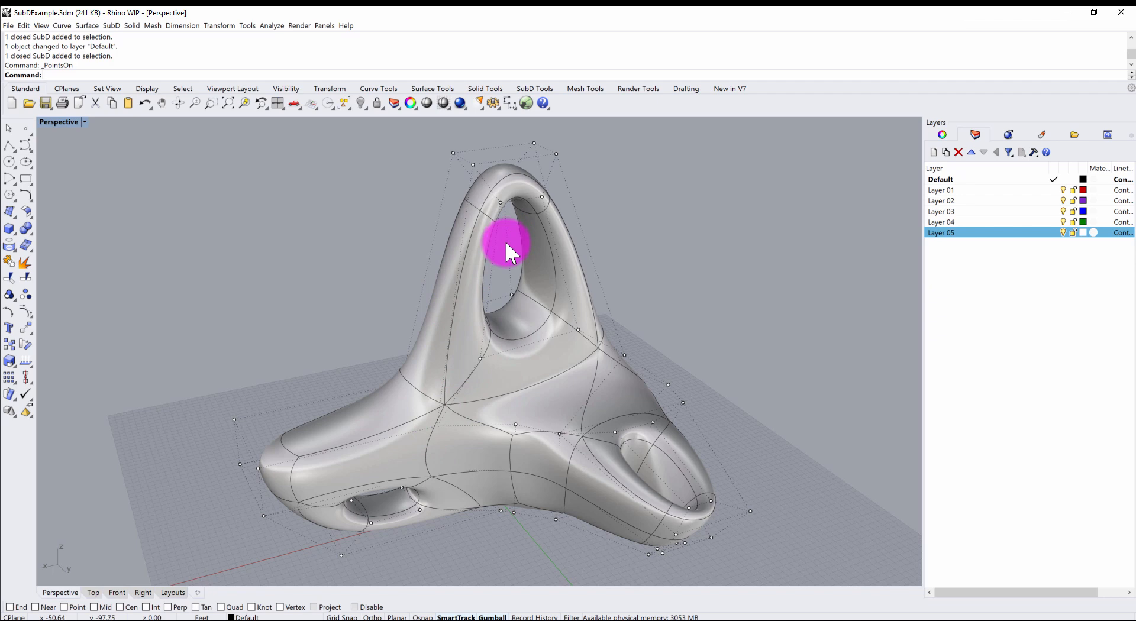
{"action": "right_click_drag", "start_coordinate": [556, 287], "coordinate": [542, 255]}
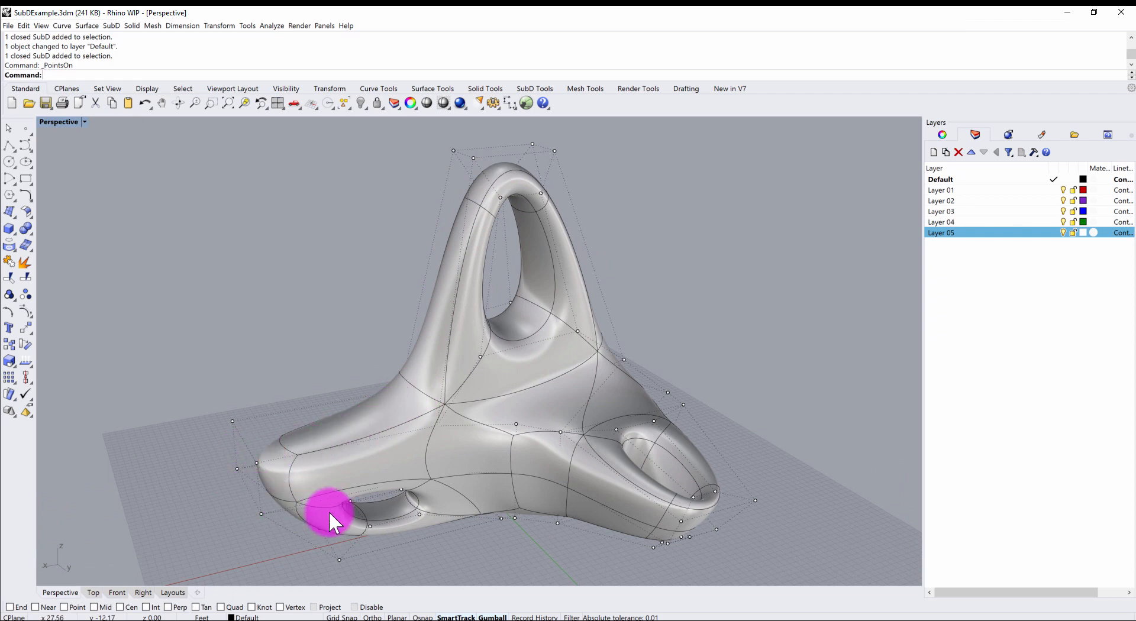
{"action": "mouse_move", "coordinate": [702, 483]}
{"action": "right_mouse_down"}
{"action": "mouse_move", "coordinate": [554, 459]}
{"action": "mouse_move", "coordinate": [558, 471]}
{"action": "mouse_move", "coordinate": [627, 459]}
{"action": "mouse_move", "coordinate": [673, 484]}
{"action": "mouse_move", "coordinate": [654, 474]}
{"action": "mouse_move", "coordinate": [713, 470]}
{"action": "mouse_move", "coordinate": [720, 490]}
{"action": "right_mouse_up"}
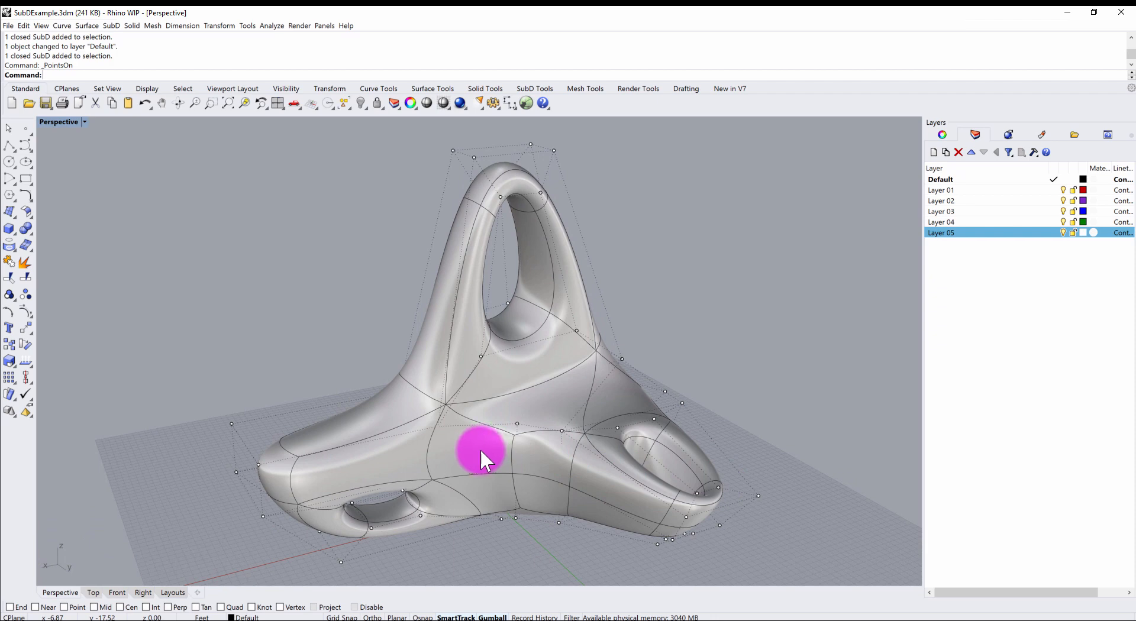
{"action": "mouse_move", "coordinate": [397, 468]}
{"action": "right_mouse_down"}
{"action": "mouse_move", "coordinate": [471, 446]}
{"action": "mouse_move", "coordinate": [410, 469]}
{"action": "mouse_move", "coordinate": [368, 457]}
{"action": "mouse_move", "coordinate": [413, 464]}
{"action": "right_mouse_up"}
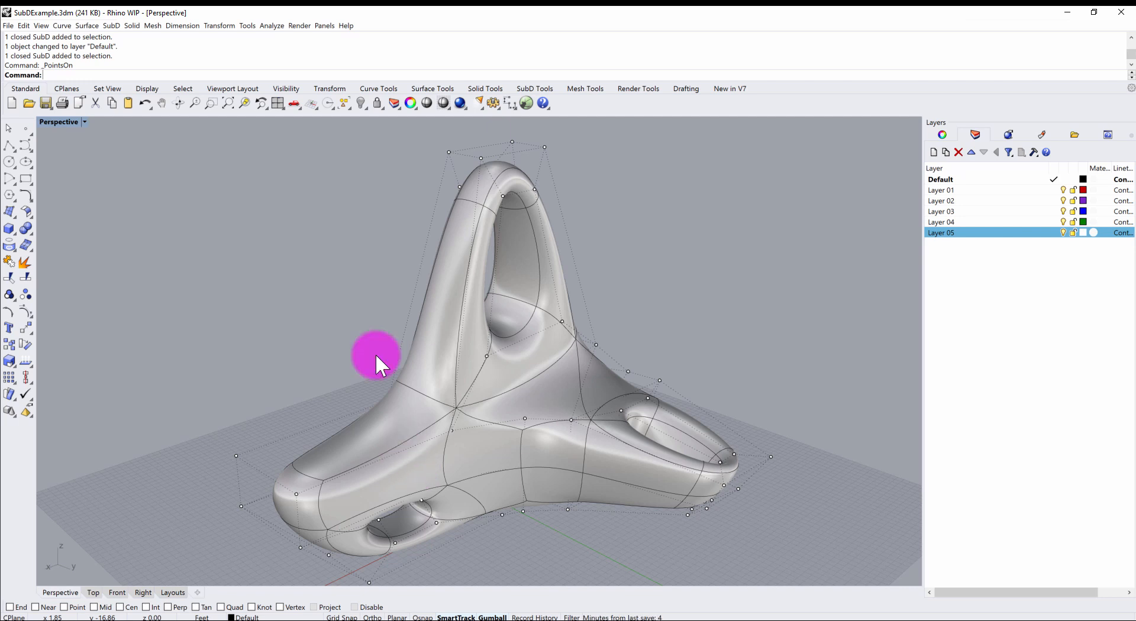
{"action": "left_click", "coordinate": [736, 233]}
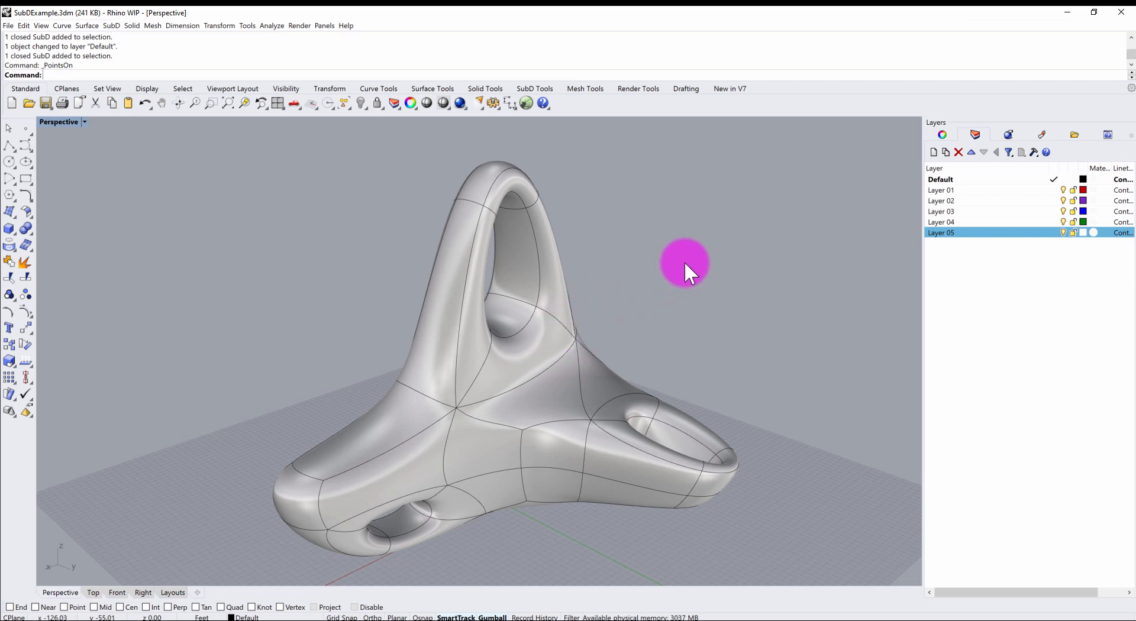
- Run ConveyorSetup with Imperial Revit units and dock the Conveyor palette beside the layer list
{"action": "type", "text": "ConveyorSetup"}
{"action": "key", "text": "Return"}
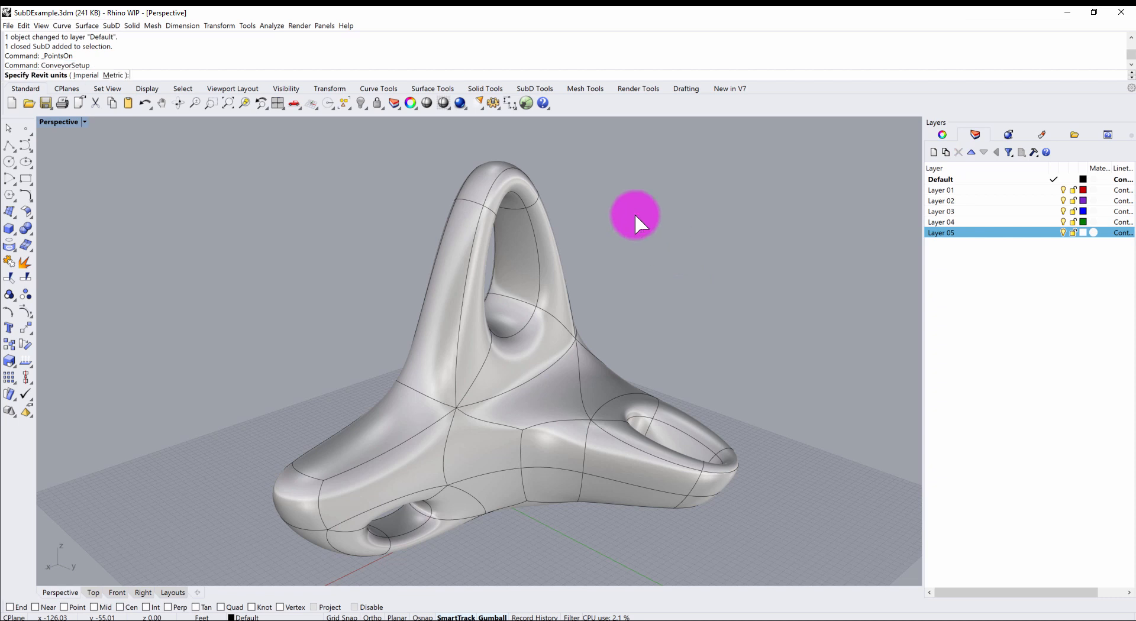
{"action": "left_click", "coordinate": [68, 76]}
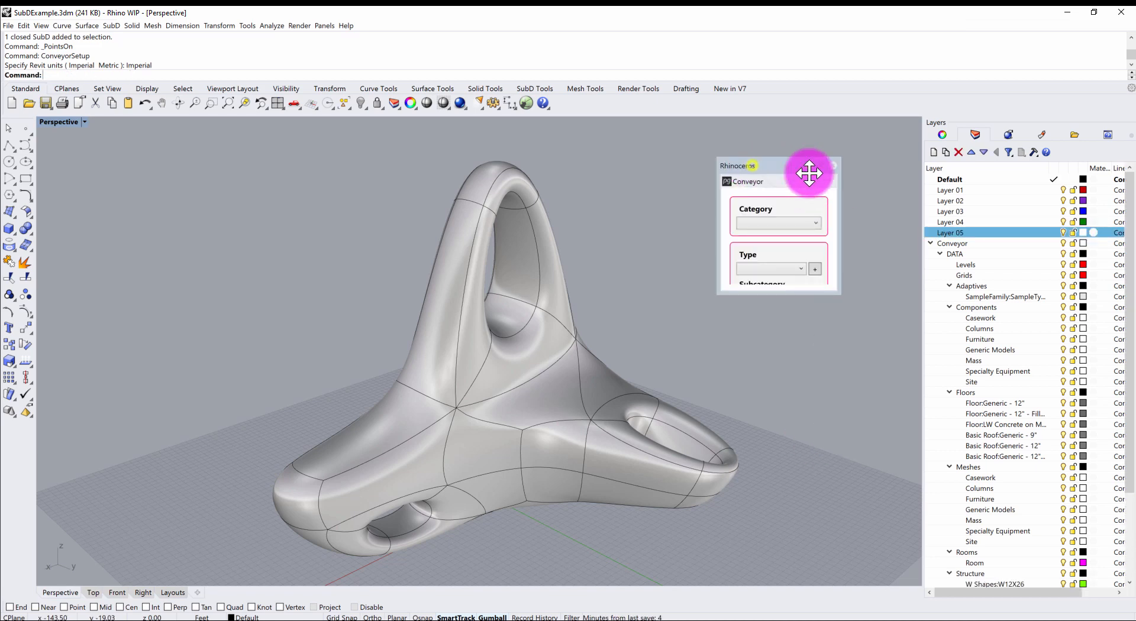
{"action": "left_click_drag", "start_coordinate": [807, 170], "coordinate": [907, 195]}
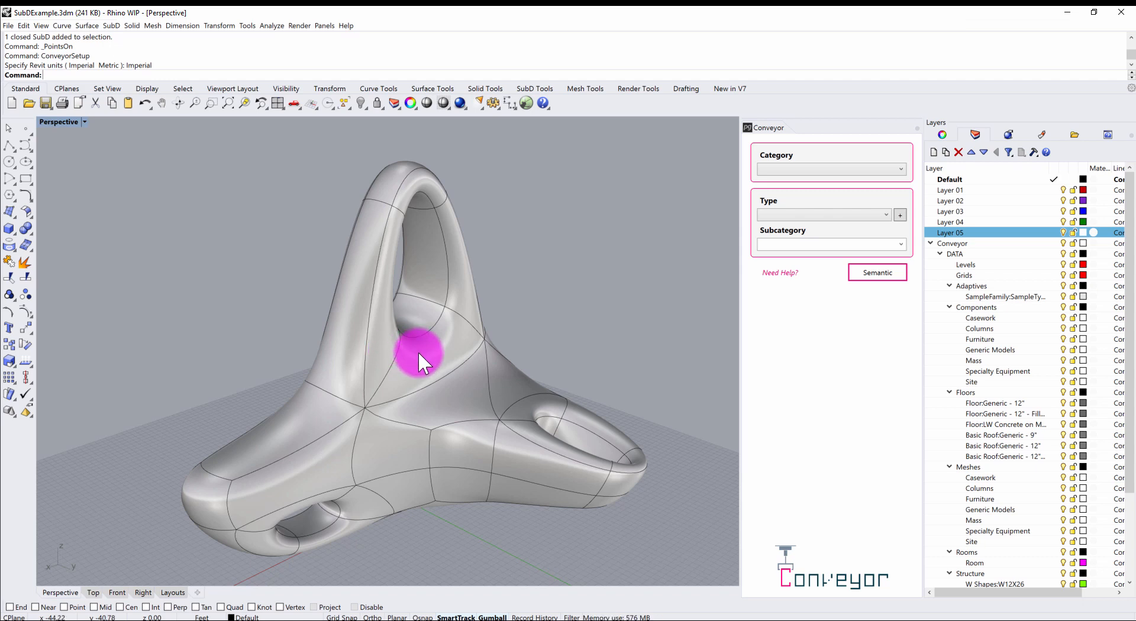
- Assign the SubD to the Meshes category with the Generic Models type, and save the file
{"action": "right_click_drag", "start_coordinate": [473, 286], "coordinate": [495, 347]}
{"action": "left_click", "coordinate": [404, 364]}
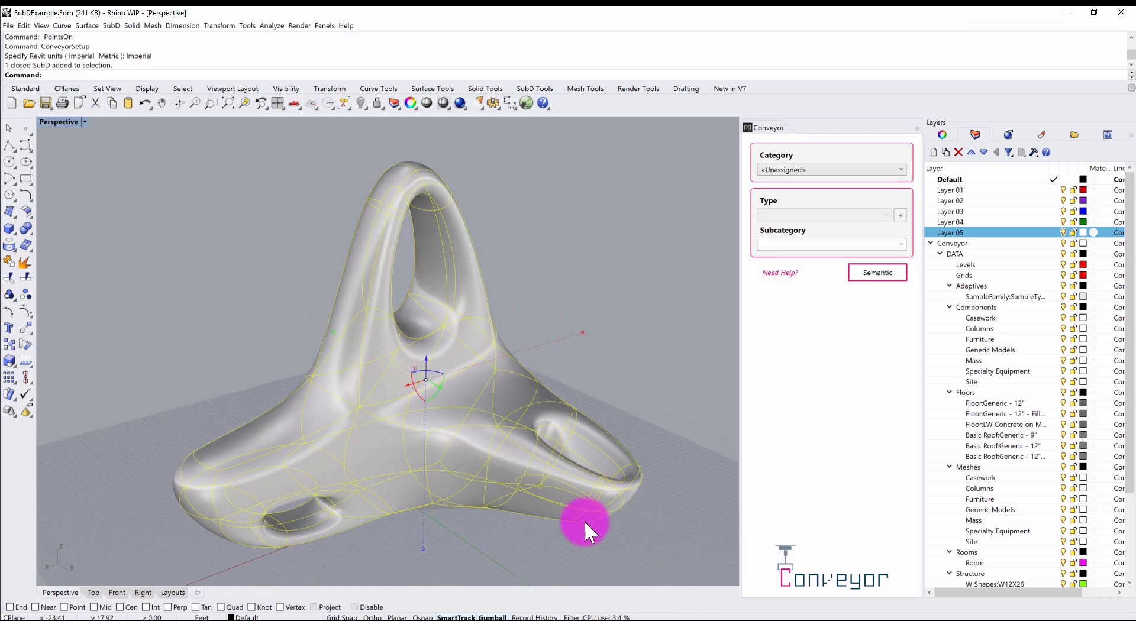
{"action": "left_click", "coordinate": [857, 172]}
{"action": "left_click", "coordinate": [824, 189]}
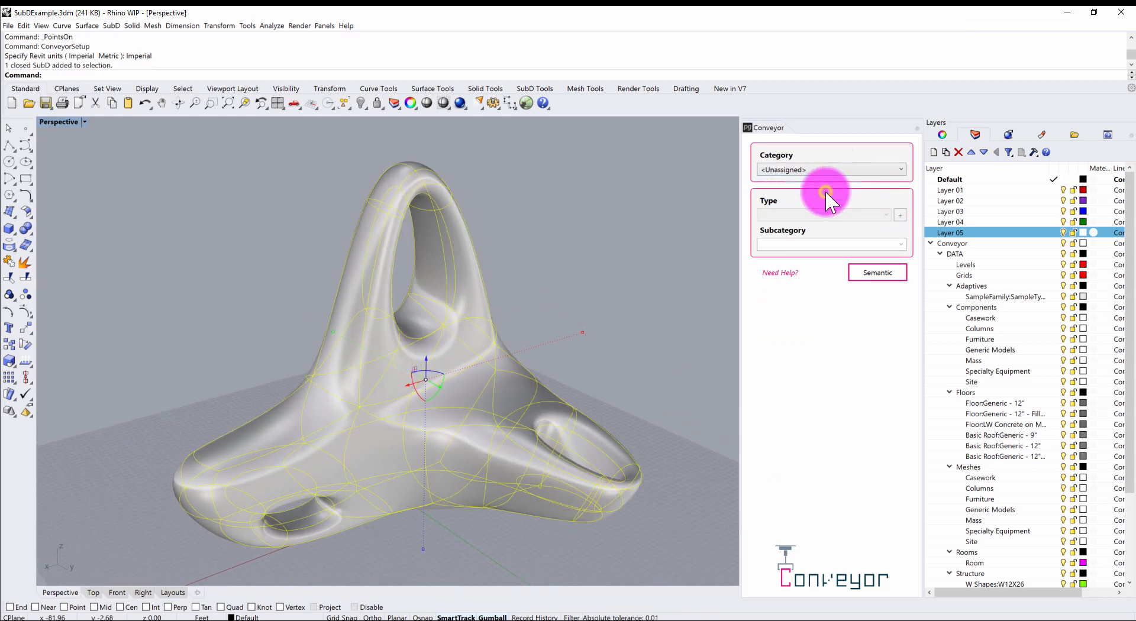
{"action": "left_click", "coordinate": [791, 213]}
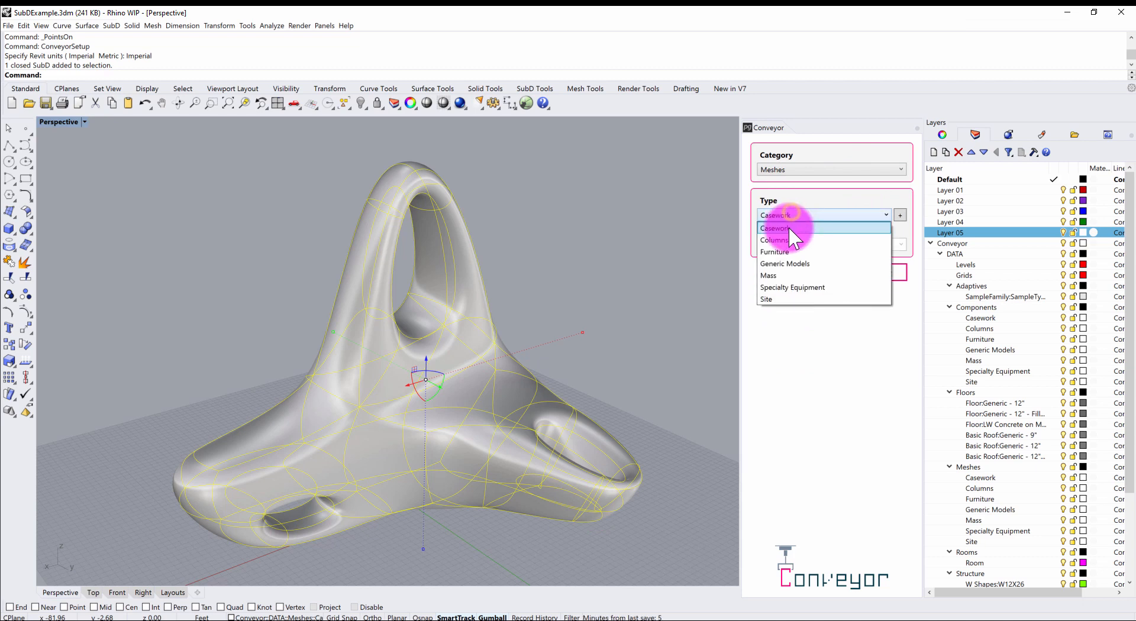
{"action": "left_click", "coordinate": [783, 258]}
{"action": "left_click", "coordinate": [648, 280]}
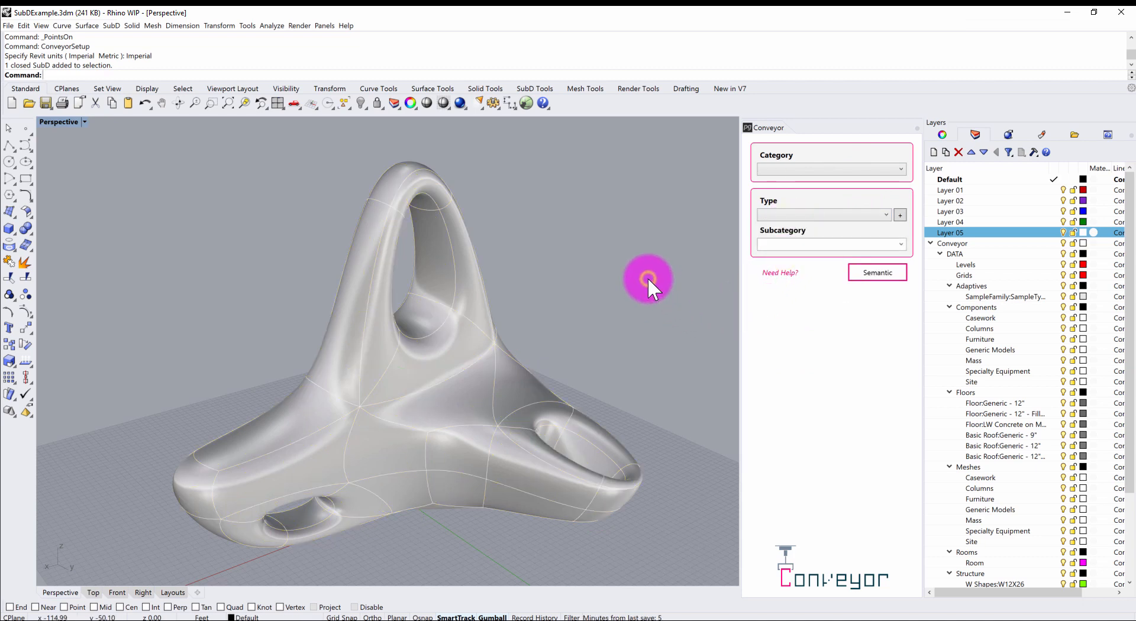
{"action": "key", "text": "ctrl+s"}
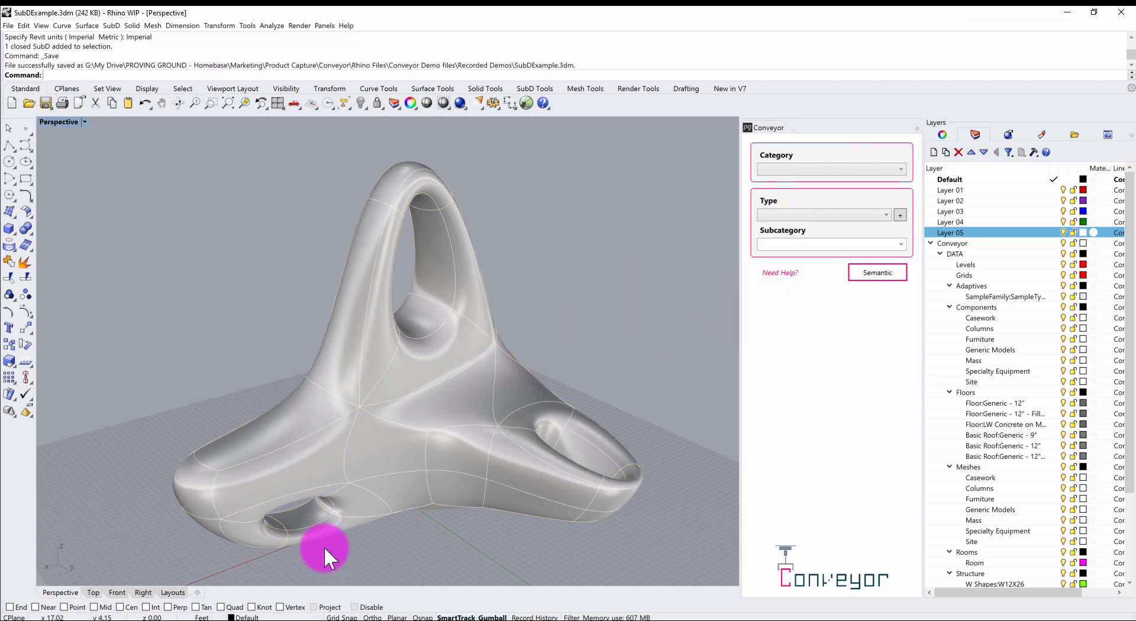
- Switch to Revit and open SubDExample.3dm as the source file in Rhino Conveyor
{"action": "left_click", "coordinate": [419, 620]}
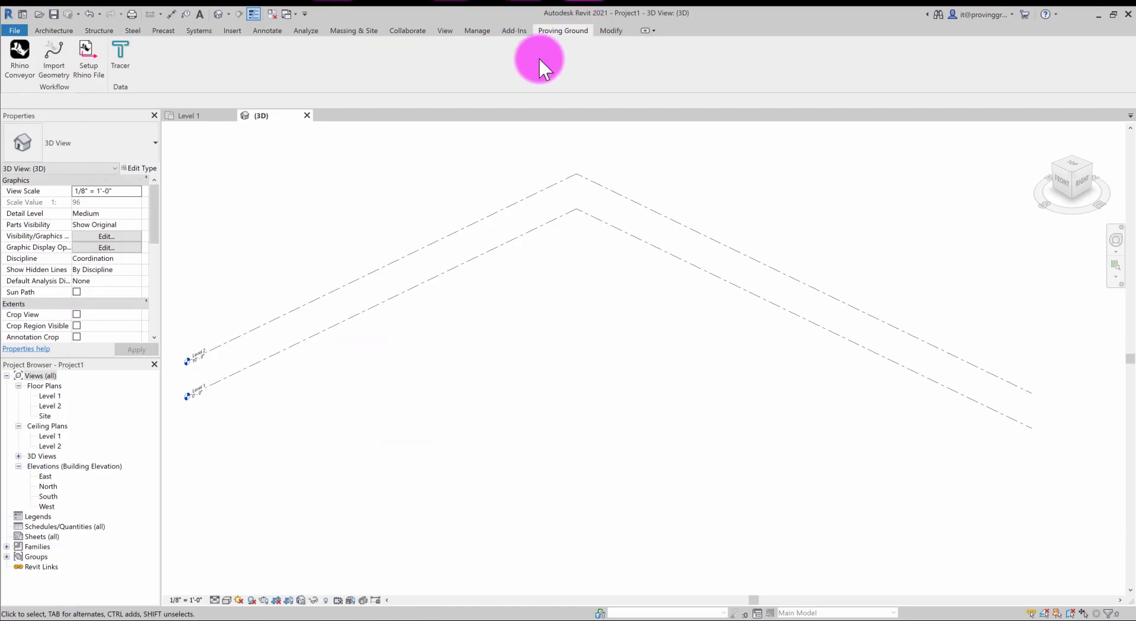
{"action": "left_click", "coordinate": [12, 50]}
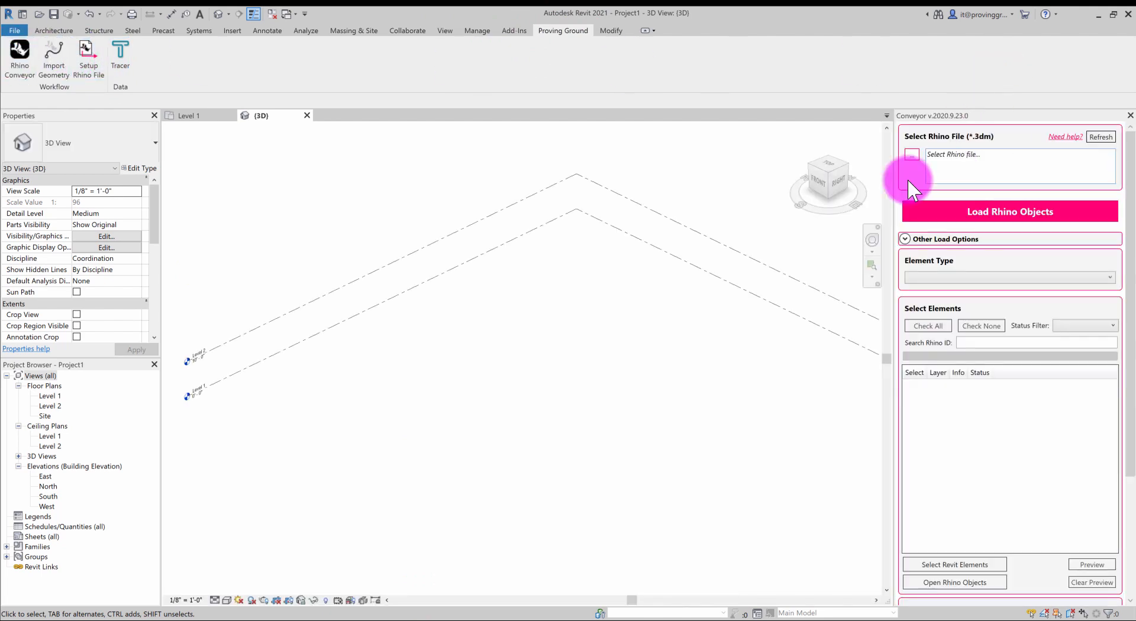
{"action": "left_click", "coordinate": [910, 156]}
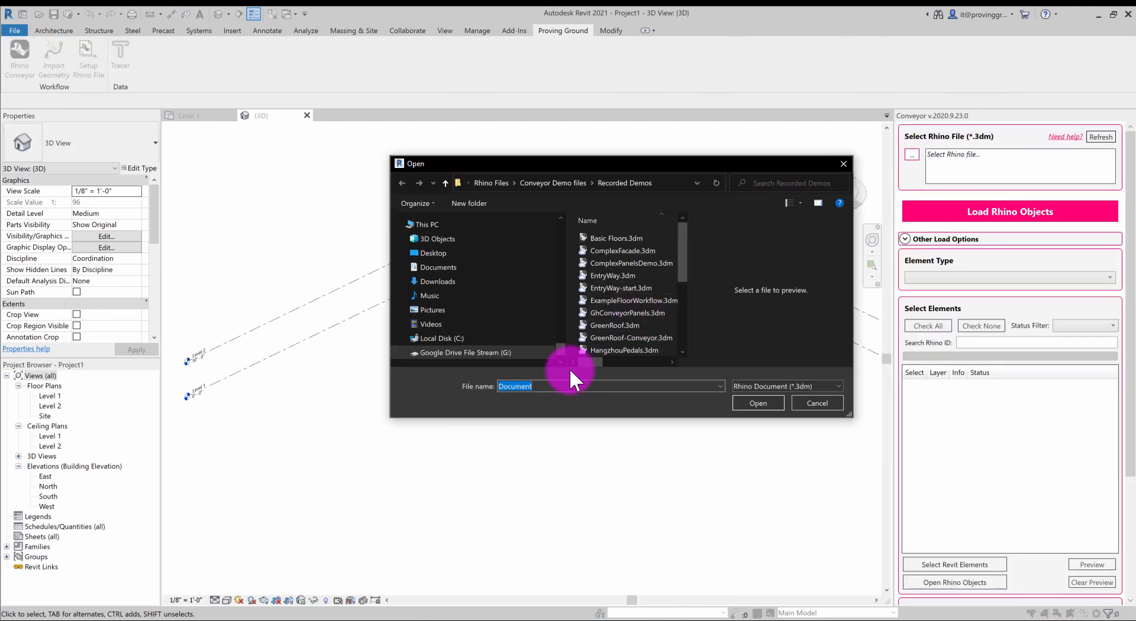
{"action": "left_click", "coordinate": [641, 313]}
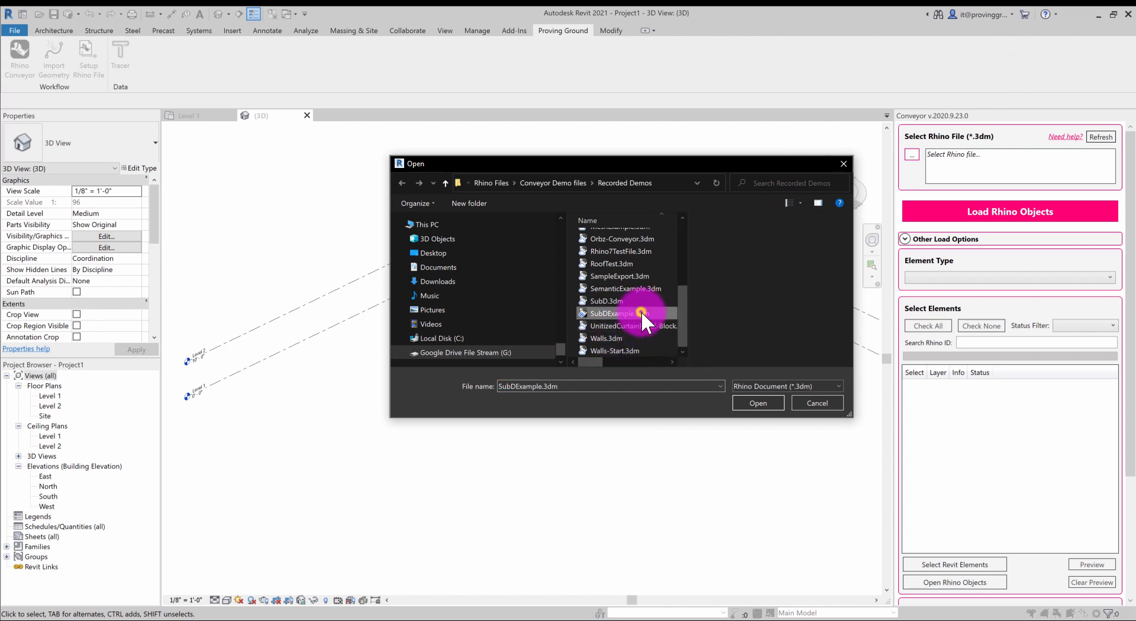
{"action": "left_click", "coordinate": [765, 403]}
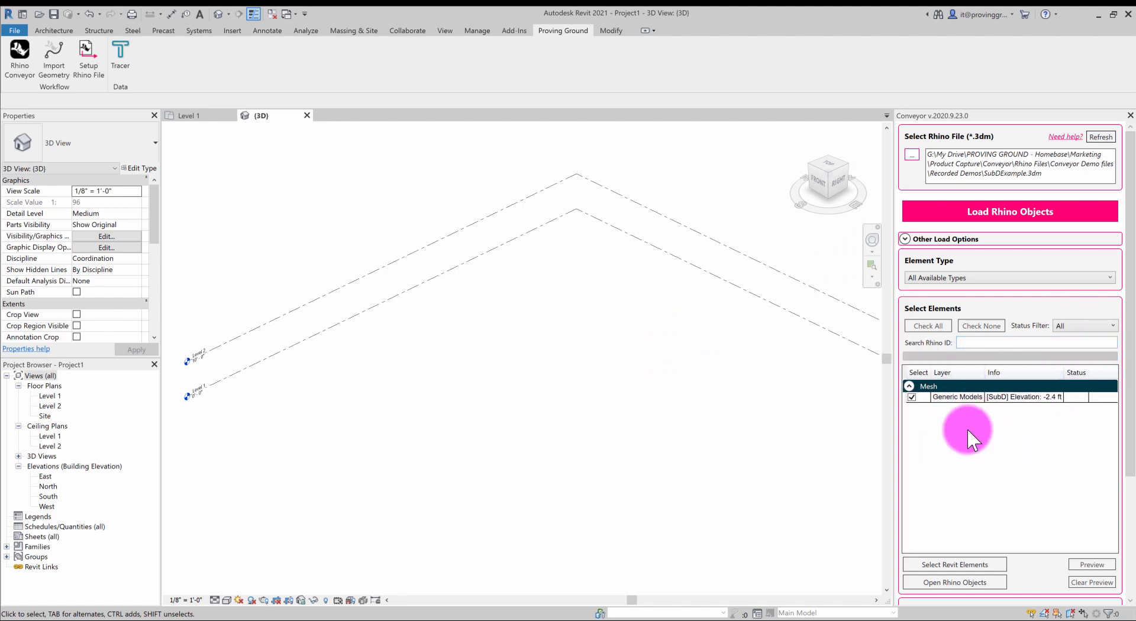
- Load the checked Generic Models SubD into the Revit project and check the imported element by selecting it
{"action": "left_click", "coordinate": [1010, 215]}
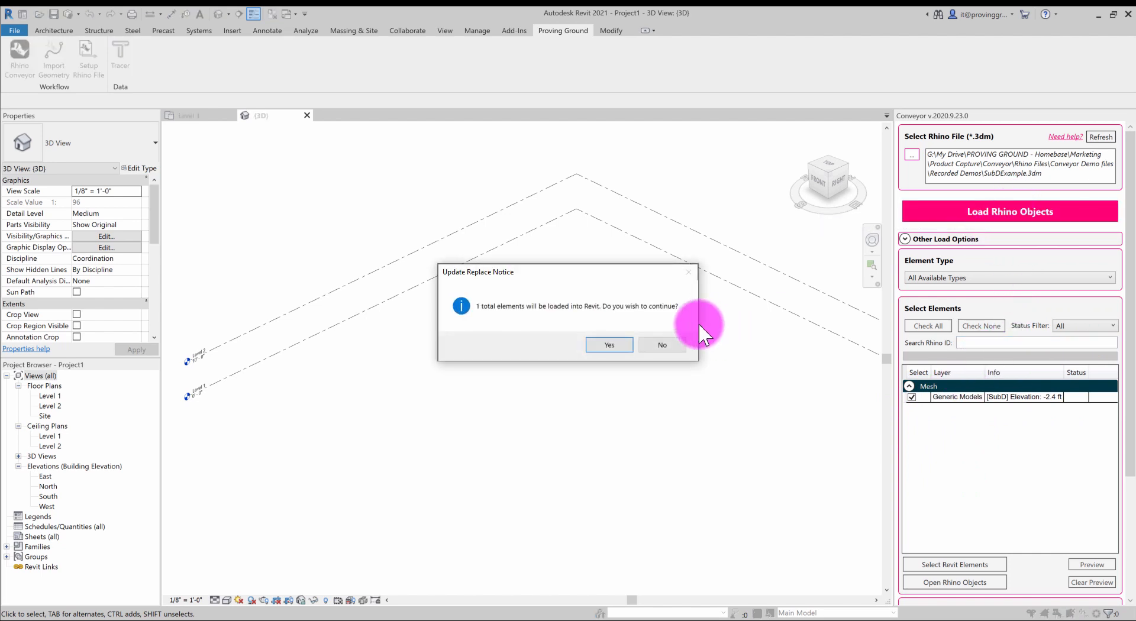
{"action": "left_click", "coordinate": [603, 345]}
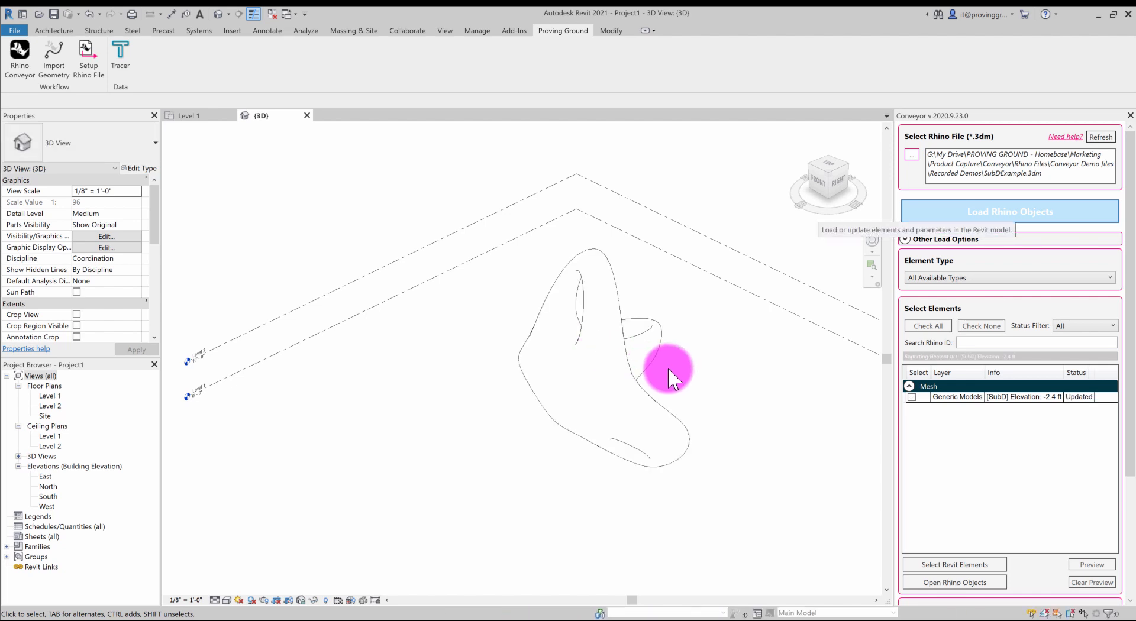
{"action": "middle_click_drag", "start_coordinate": [666, 373], "coordinate": [436, 398], "text": "shift"}
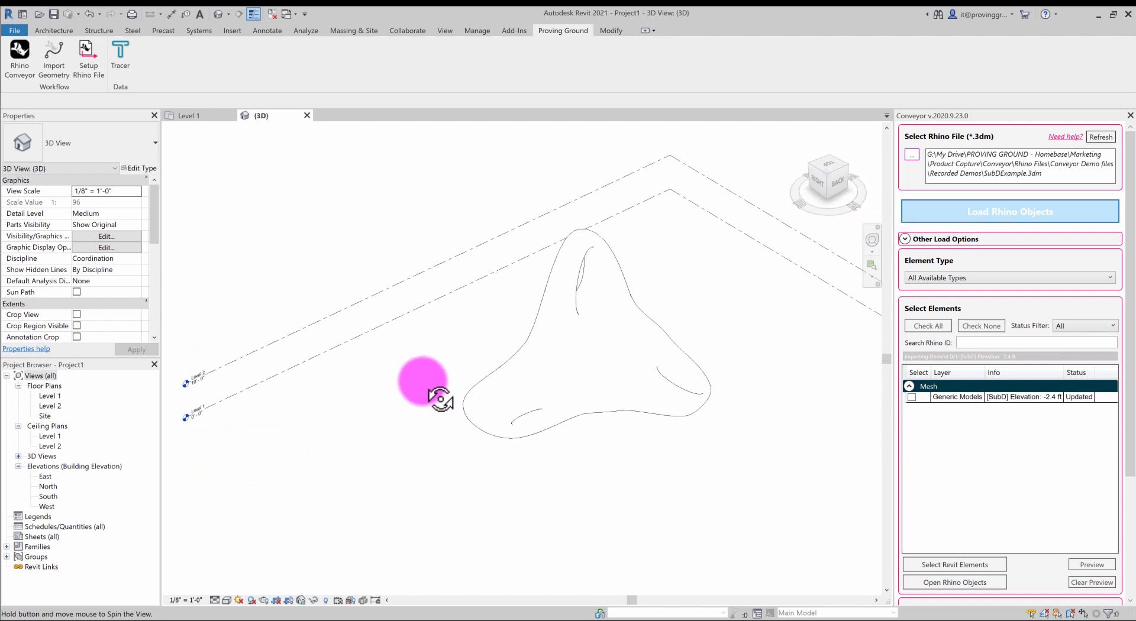
{"action": "left_click", "coordinate": [527, 343]}
{"action": "left_click", "coordinate": [530, 335]}
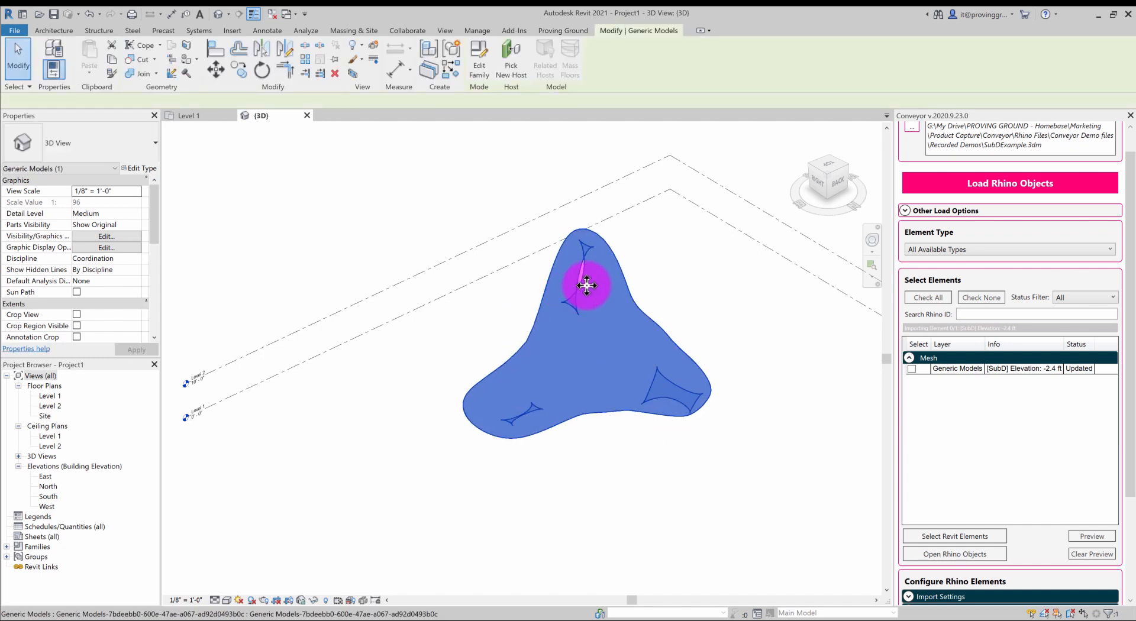
{"action": "middle_click_drag", "start_coordinate": [586, 284], "coordinate": [796, 279], "text": "shift"}
{"action": "left_click", "coordinate": [734, 311]}
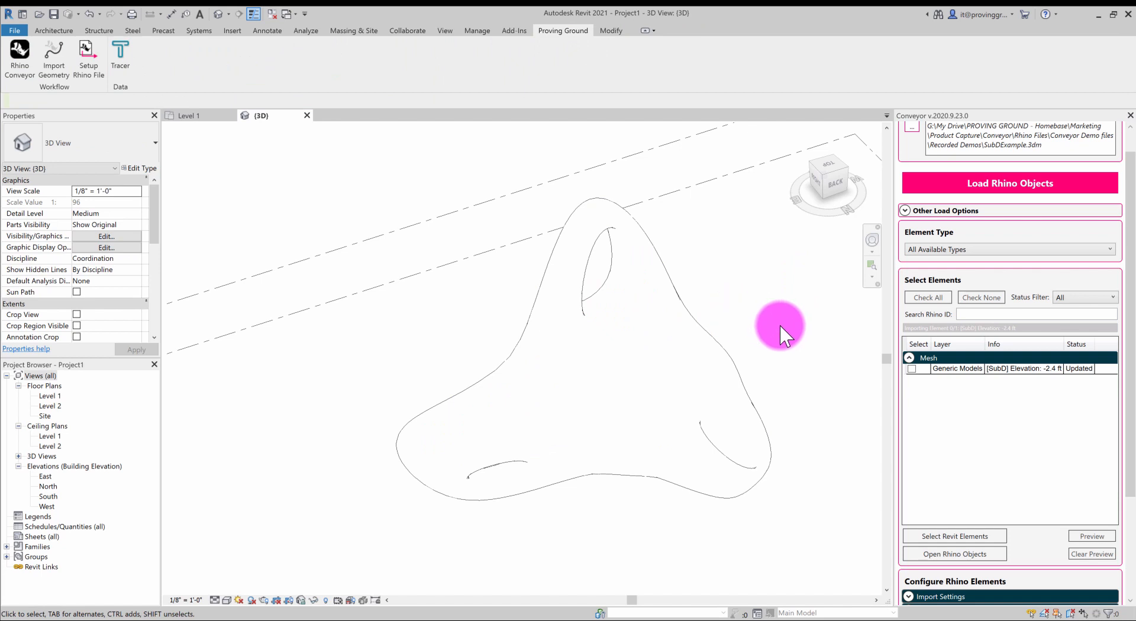
- Change the 3D view to a shaded visual style and inspect the imported mesh from several angles
{"action": "middle_click_drag", "start_coordinate": [674, 353], "coordinate": [683, 318], "text": "shift"}
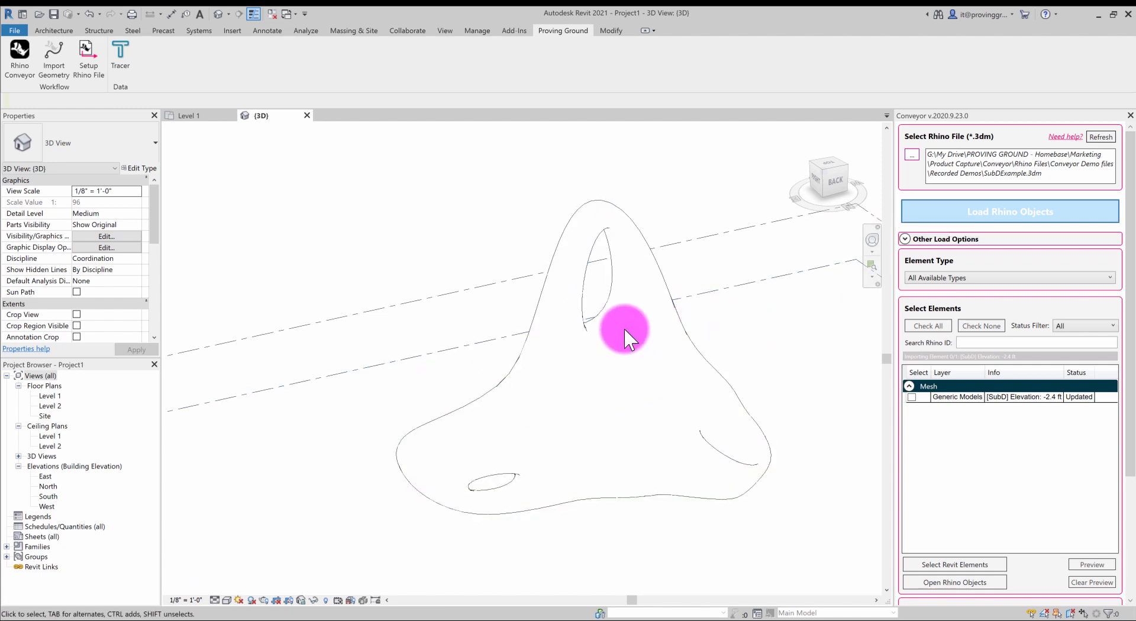
{"action": "middle_click_drag", "start_coordinate": [623, 327], "coordinate": [654, 347], "text": "shift"}
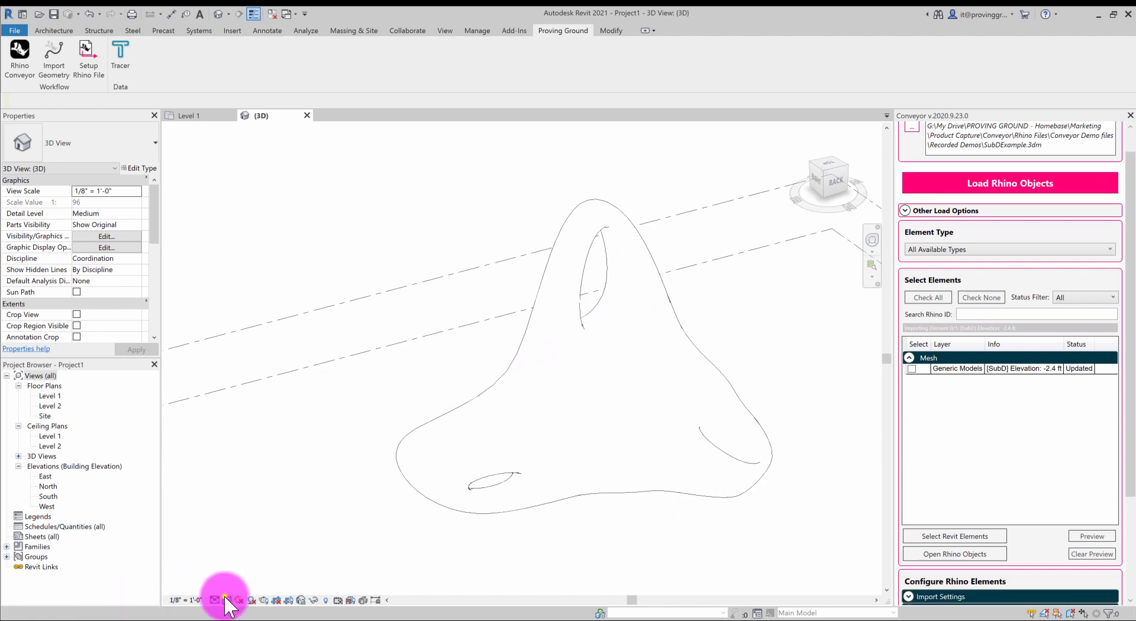
{"action": "left_click", "coordinate": [225, 599]}
{"action": "left_click", "coordinate": [243, 567]}
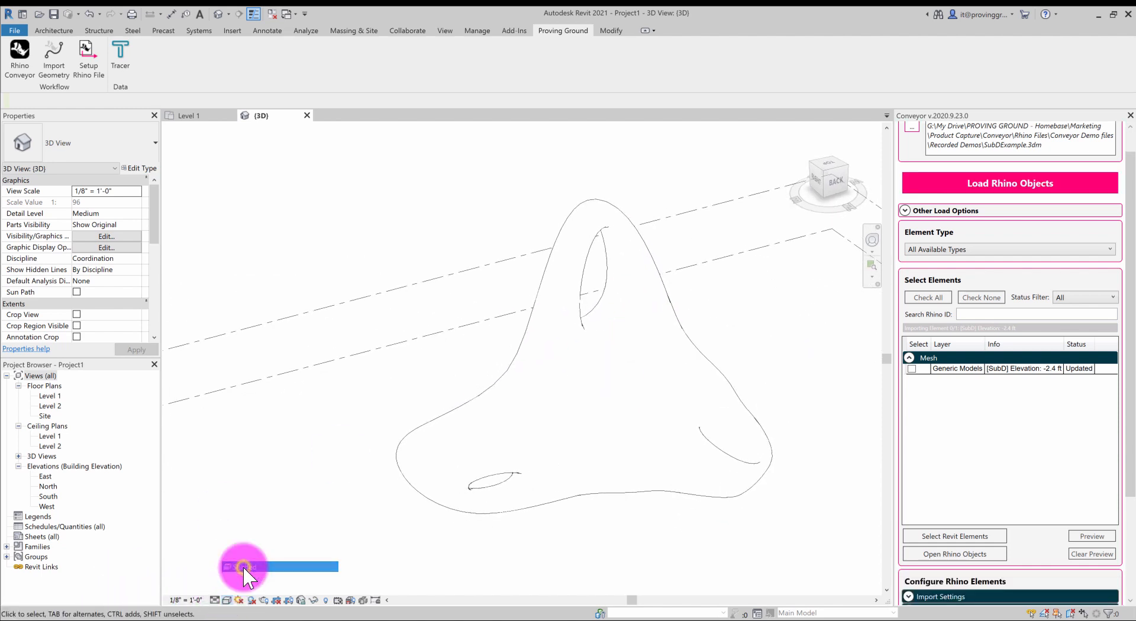
{"action": "mouse_move", "coordinate": [664, 260]}
{"action": "middle_mouse_down", "text": "shift"}
{"action": "mouse_move", "coordinate": [722, 312]}
{"action": "mouse_move", "coordinate": [689, 341]}
{"action": "mouse_move", "coordinate": [616, 347]}
{"action": "mouse_move", "coordinate": [674, 347]}
{"action": "mouse_move", "coordinate": [801, 304]}
{"action": "mouse_move", "coordinate": [680, 349]}
{"action": "mouse_move", "coordinate": [691, 380]}
{"action": "mouse_move", "coordinate": [717, 332]}
{"action": "mouse_move", "coordinate": [710, 367]}
{"action": "middle_mouse_up", "text": "shift"}
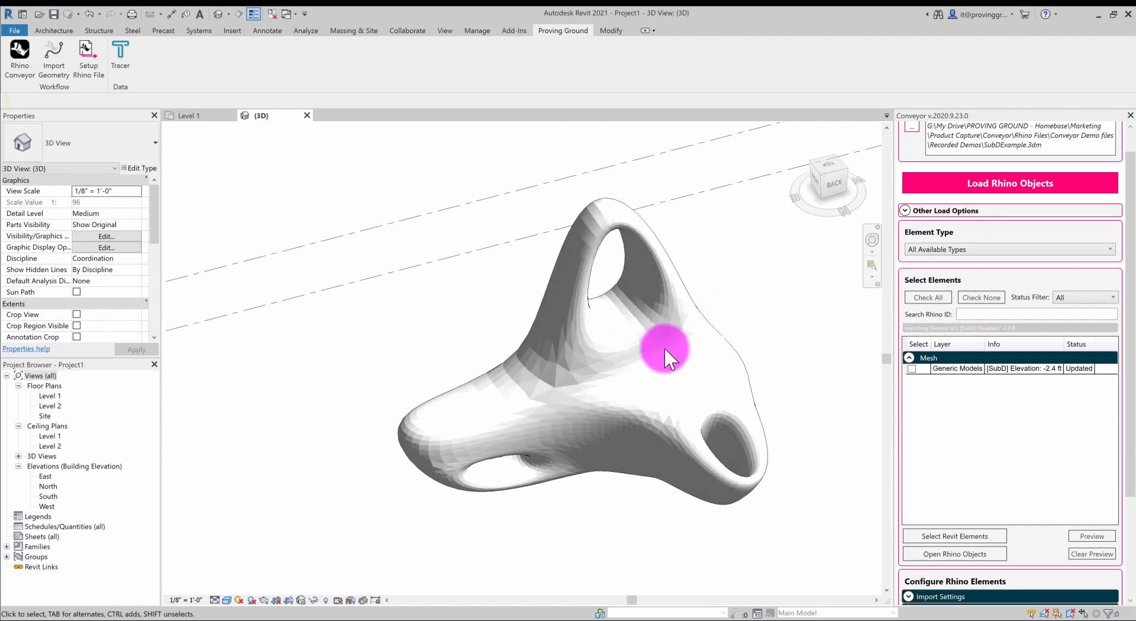
{"action": "middle_click_drag", "start_coordinate": [548, 382], "coordinate": [468, 336], "text": "shift"}
{"action": "middle_click_drag", "start_coordinate": [515, 320], "coordinate": [608, 374], "text": "shift"}
{"action": "scroll", "coordinate": [607, 371], "scroll_direction": "down", "scroll_amount": 2}
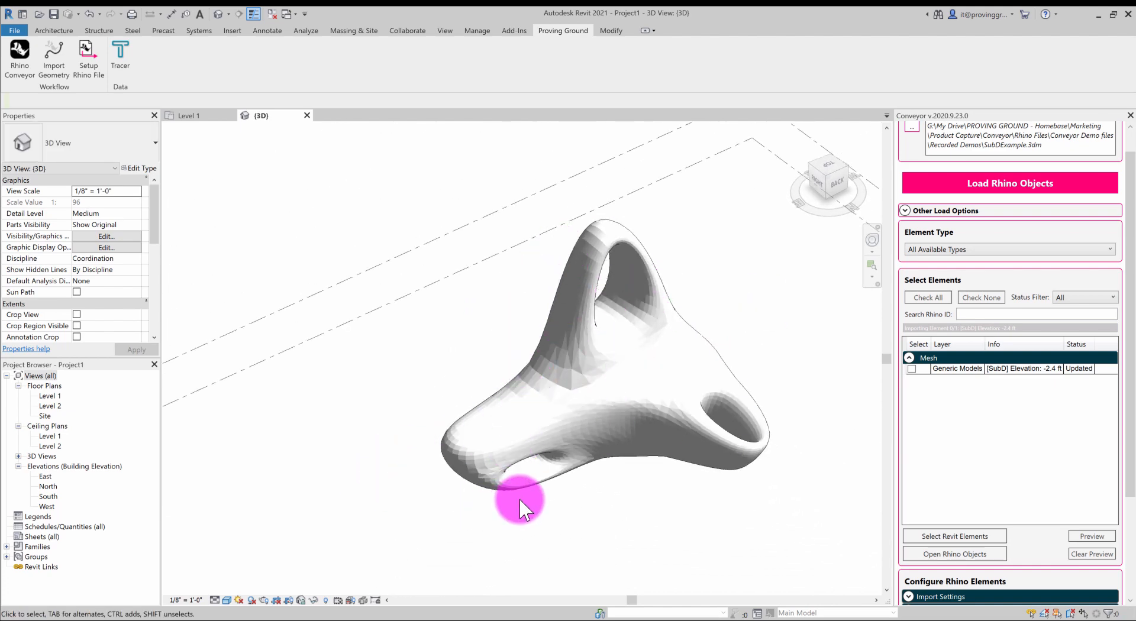
{"action": "scroll", "coordinate": [665, 355], "scroll_direction": "up", "scroll_amount": 1}
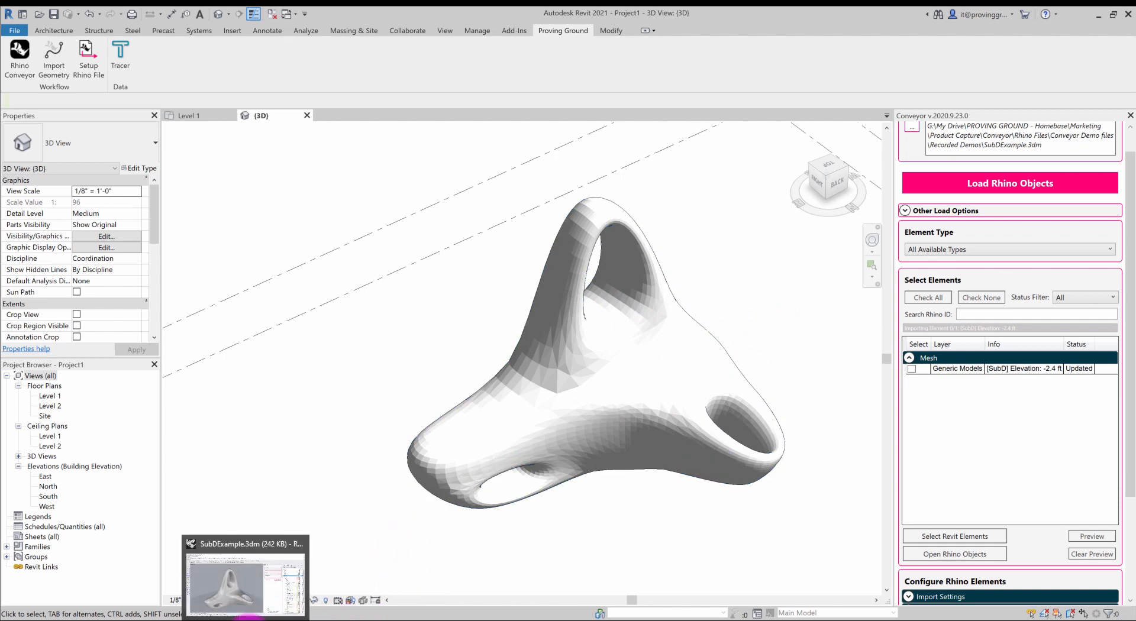
- Switch to Rhino and pull a single SubD face on the closed side of the form outward into a new arm
{"action": "left_click", "coordinate": [237, 601]}
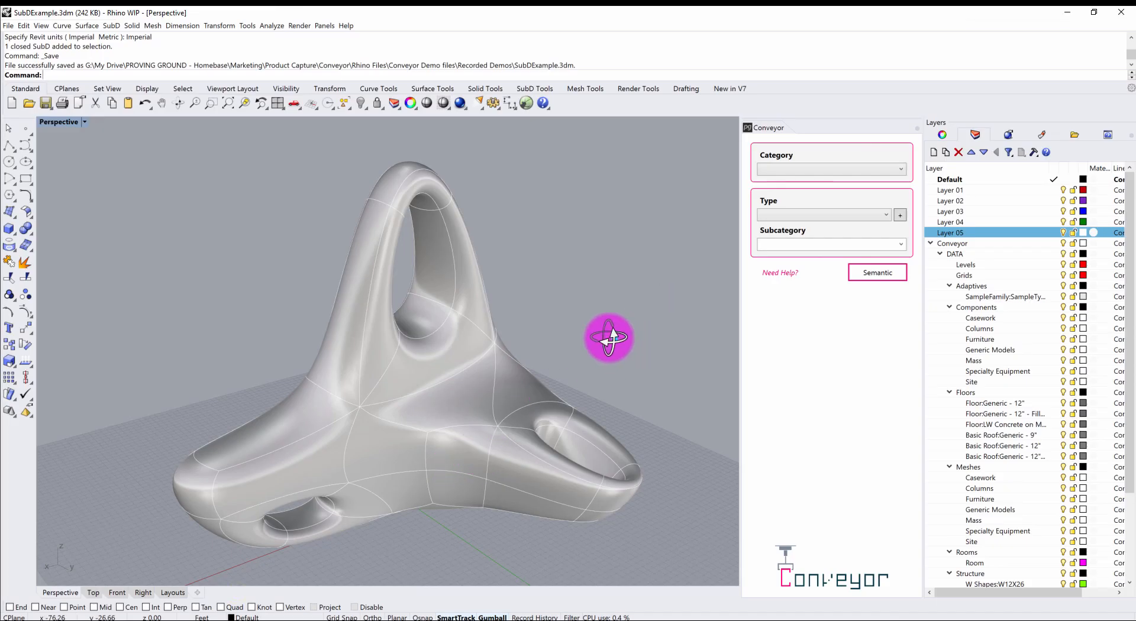
{"action": "right_click_drag", "start_coordinate": [615, 339], "coordinate": [524, 451]}
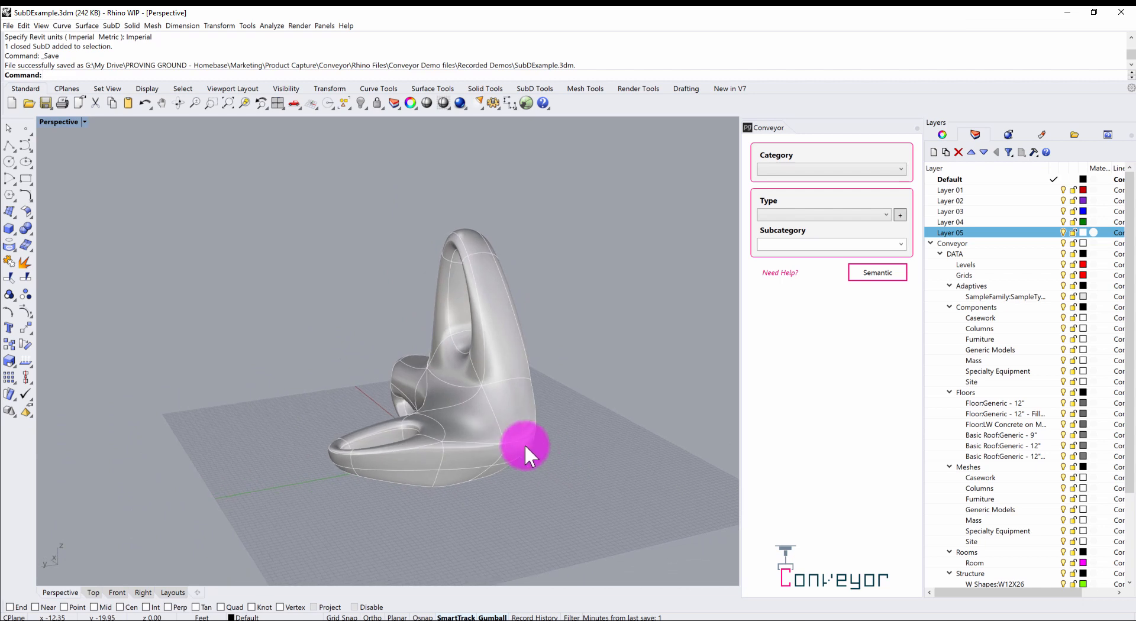
{"action": "scroll", "coordinate": [516, 458], "scroll_direction": "up", "scroll_amount": 5}
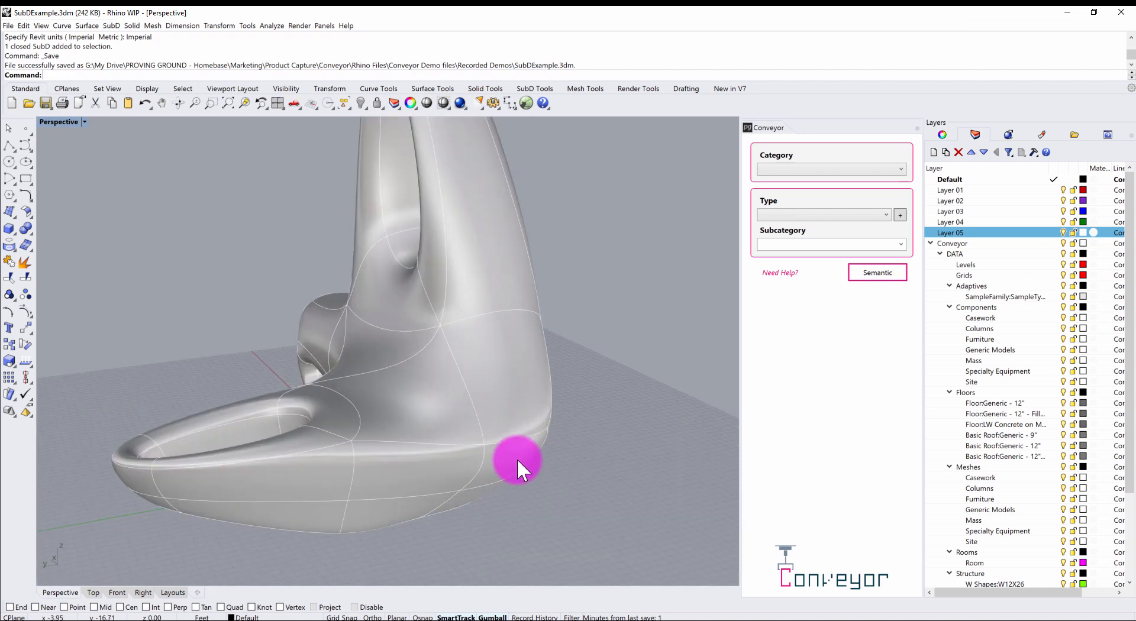
{"action": "left_click", "coordinate": [513, 403]}
{"action": "left_click", "coordinate": [667, 342]}
{"action": "left_click", "coordinate": [508, 394], "text": "ctrl+shift"}
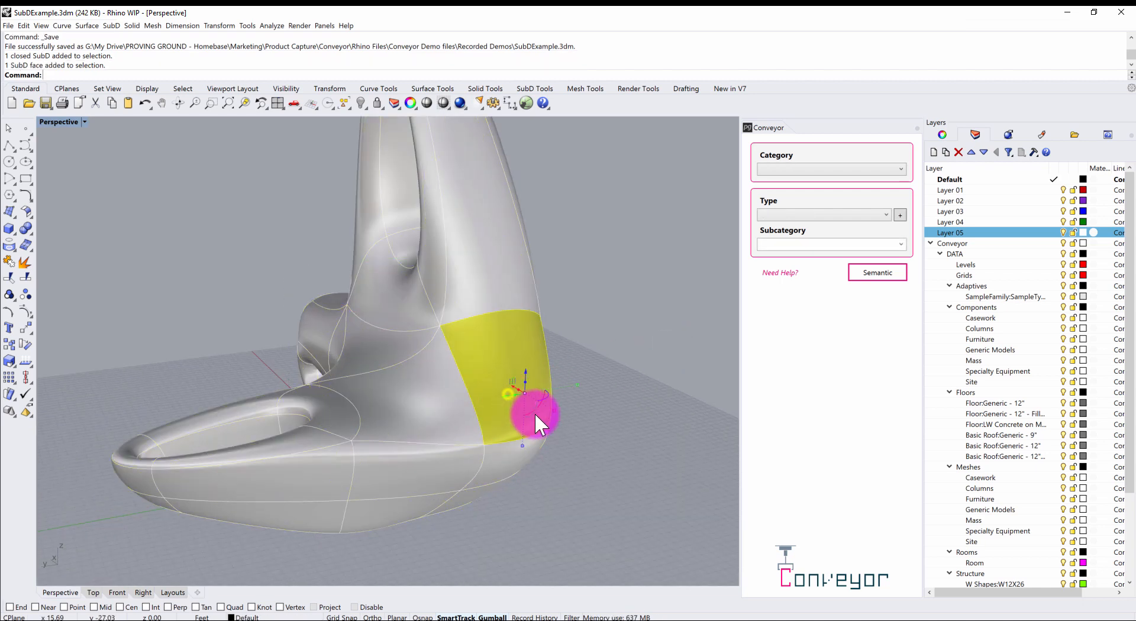
{"action": "right_click_drag", "start_coordinate": [575, 471], "coordinate": [564, 386]}
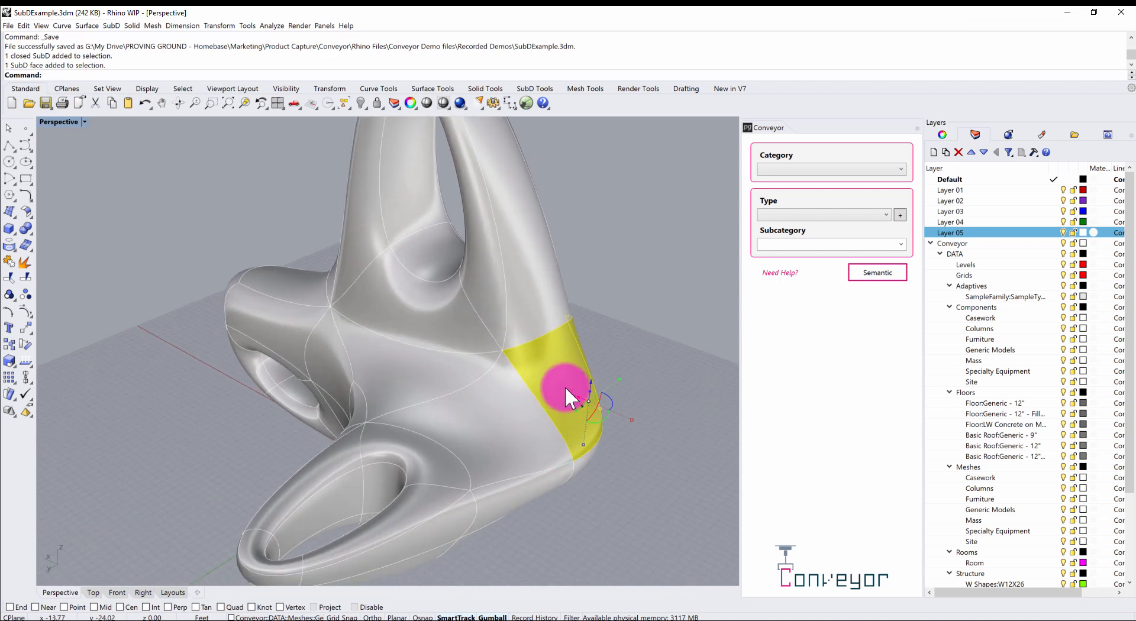
{"action": "left_click_drag", "start_coordinate": [577, 396], "coordinate": [704, 467]}
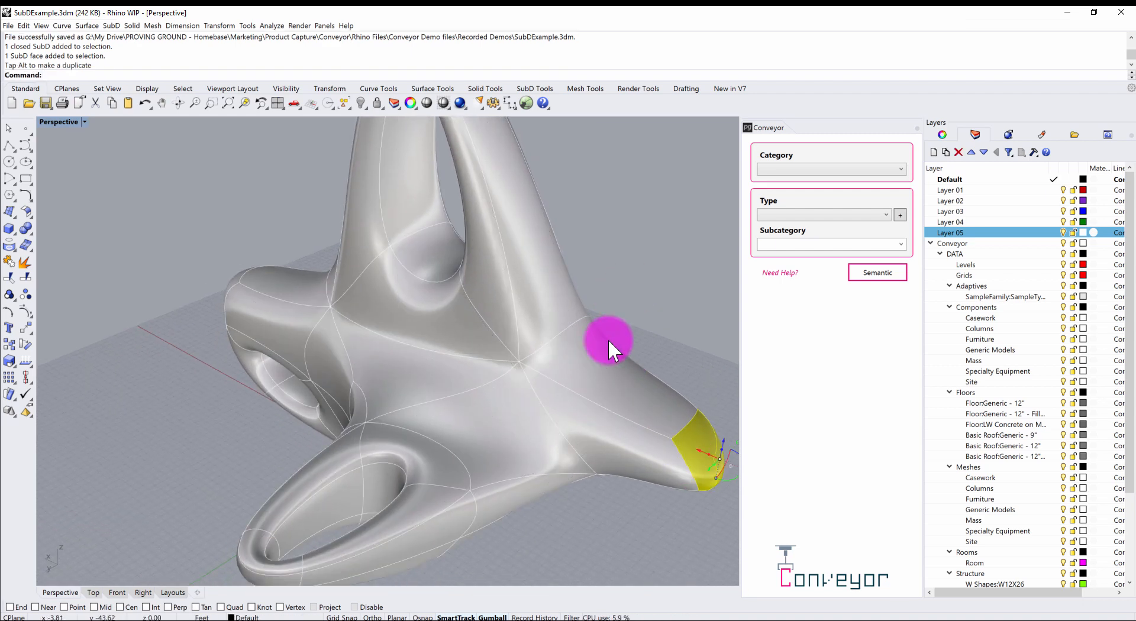
- Raise the selected end face of the new arm vertically
{"action": "right_click_drag", "start_coordinate": [608, 339], "coordinate": [658, 297]}
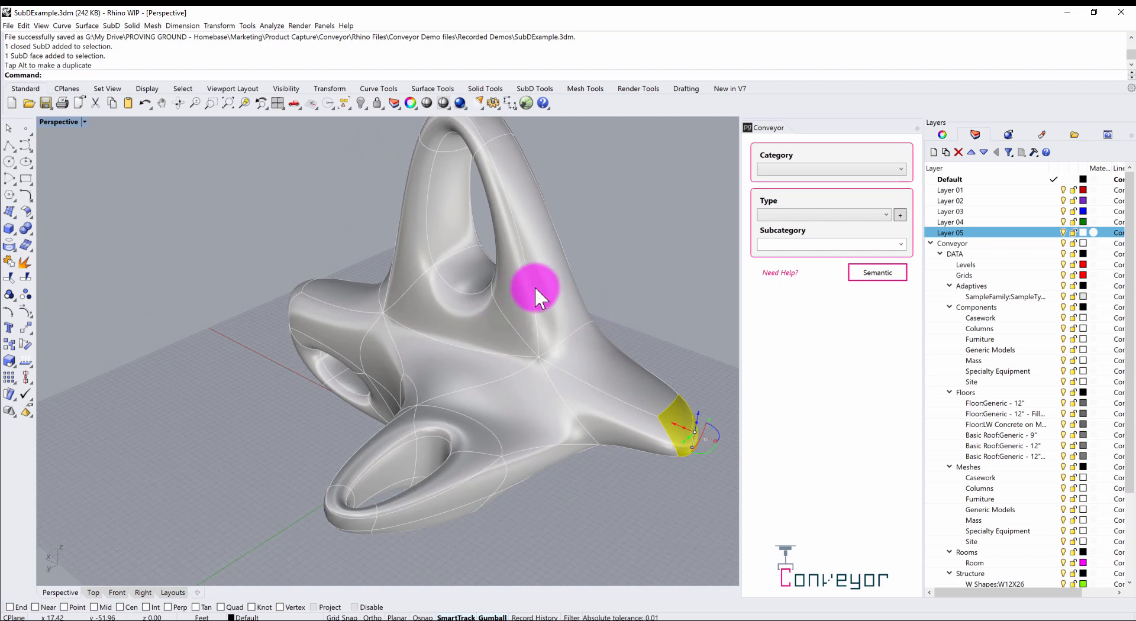
{"action": "right_click_drag", "start_coordinate": [580, 256], "coordinate": [603, 220]}
{"action": "right_click_drag", "start_coordinate": [399, 305], "coordinate": [299, 361]}
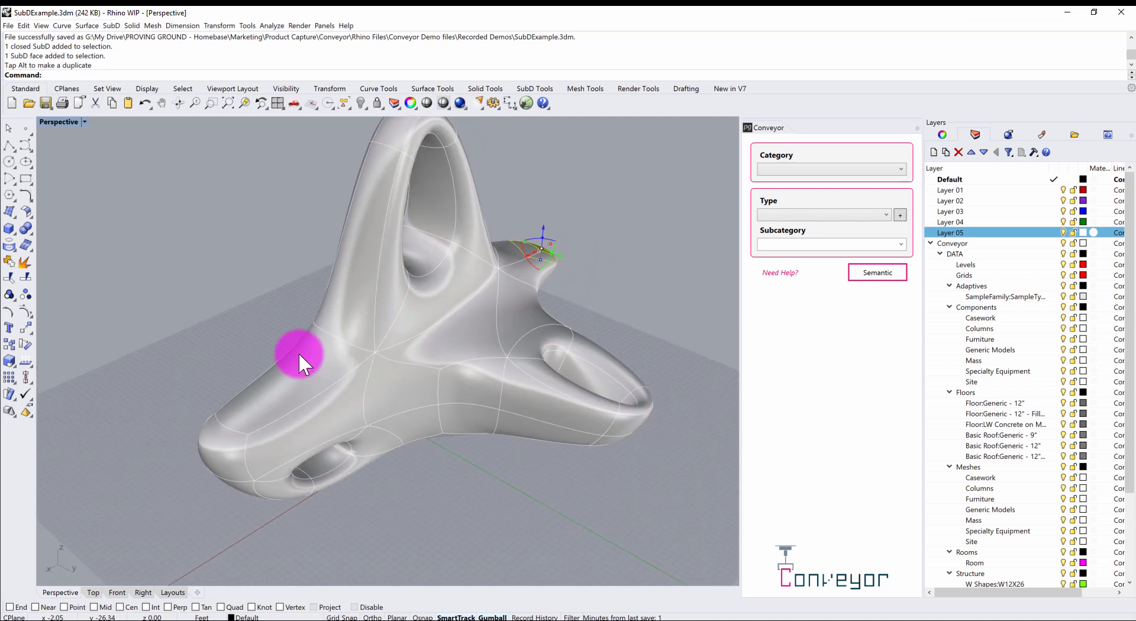
{"action": "right_click_drag", "start_coordinate": [465, 379], "coordinate": [271, 402]}
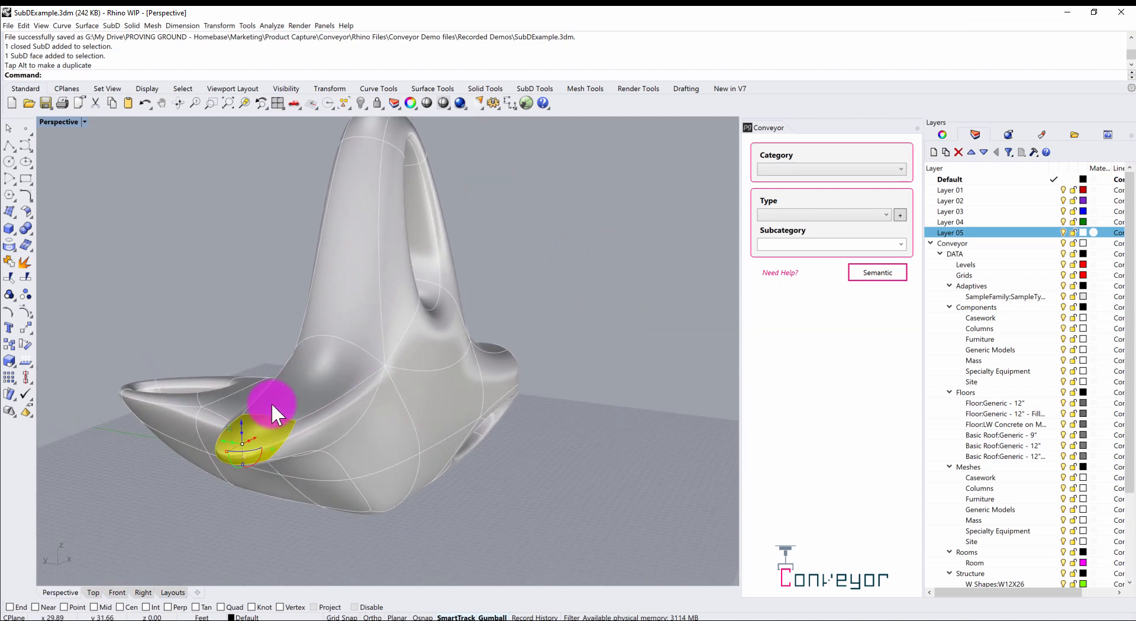
{"action": "left_click_drag", "start_coordinate": [242, 421], "coordinate": [251, 372]}
- Select the end face of the long leg with its edges and vertices, and move it slightly outward
{"action": "right_click_drag", "start_coordinate": [240, 326], "coordinate": [543, 292]}
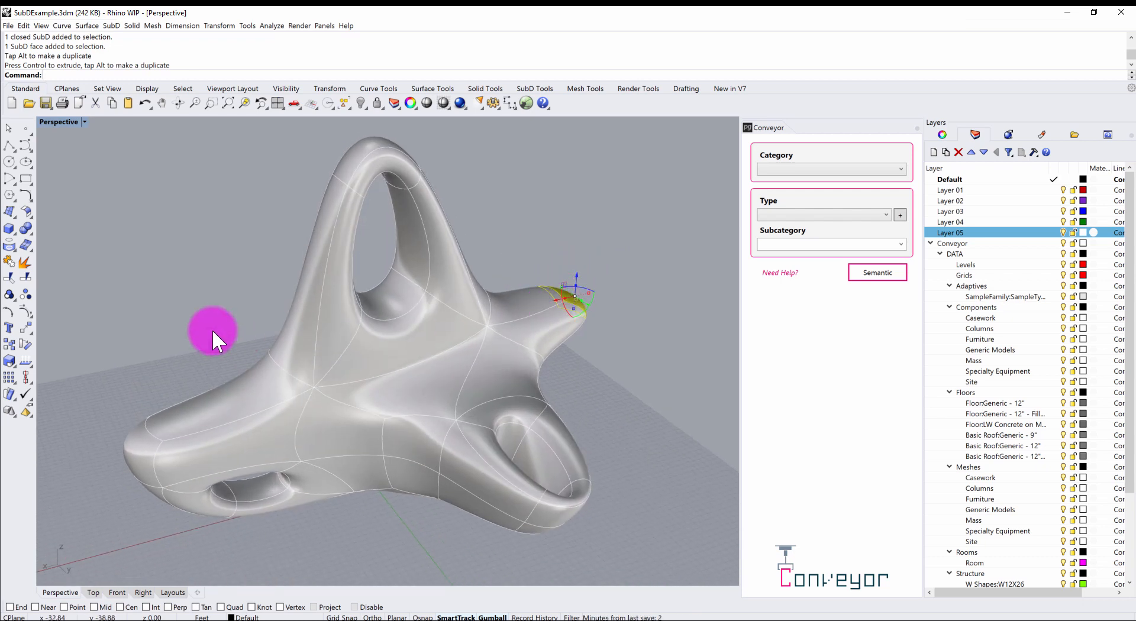
{"action": "left_click", "coordinate": [108, 390]}
{"action": "left_click_drag", "start_coordinate": [89, 386], "coordinate": [173, 499]}
{"action": "left_click_drag", "start_coordinate": [107, 458], "coordinate": [92, 453]}
- Select the faces around the peak of the tall loop, move them upward, and clear the selection
{"action": "right_click_drag", "start_coordinate": [431, 190], "coordinate": [388, 180]}
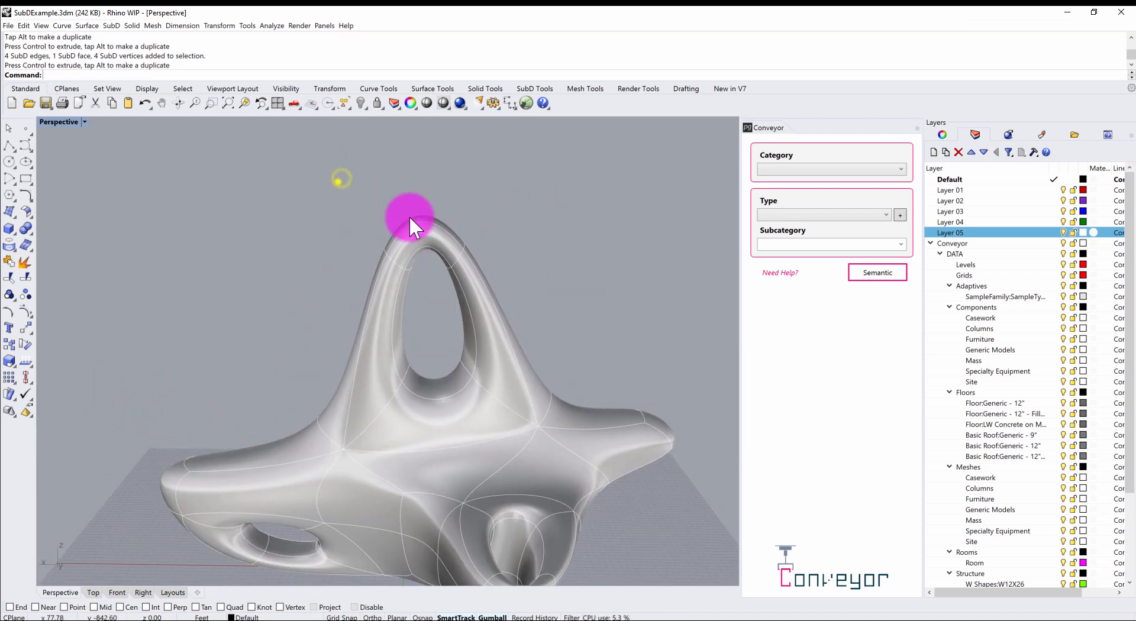
{"action": "left_click_drag", "start_coordinate": [338, 178], "coordinate": [491, 285]}
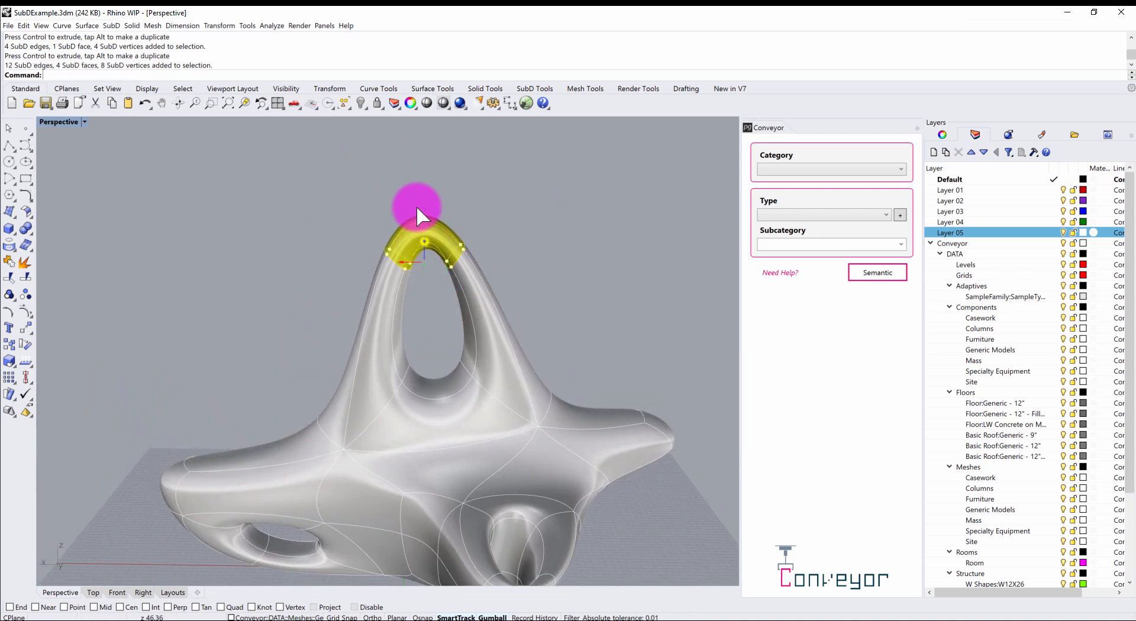
{"action": "left_click_drag", "start_coordinate": [417, 205], "coordinate": [411, 172]}
{"action": "left_click", "coordinate": [534, 242]}
- Check the reshaped SubD from several angles and save the Rhino file
{"action": "right_click_drag", "start_coordinate": [534, 242], "coordinate": [428, 323]}
{"action": "scroll", "coordinate": [473, 343], "scroll_direction": "down", "scroll_amount": 3}
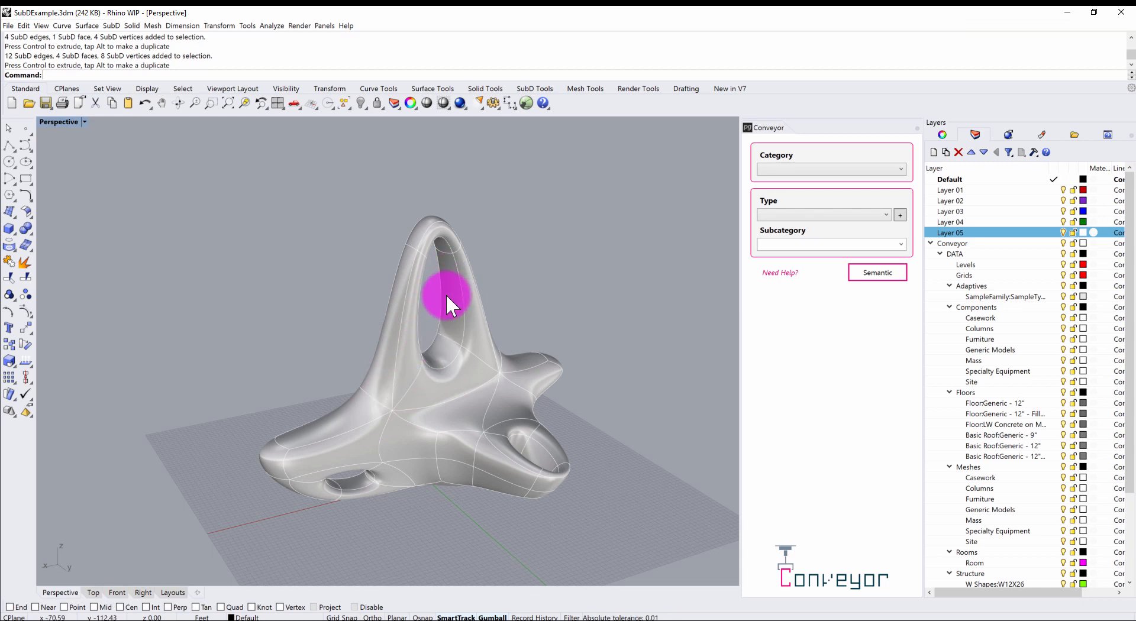
{"action": "scroll", "coordinate": [445, 294], "scroll_direction": "up", "scroll_amount": 2}
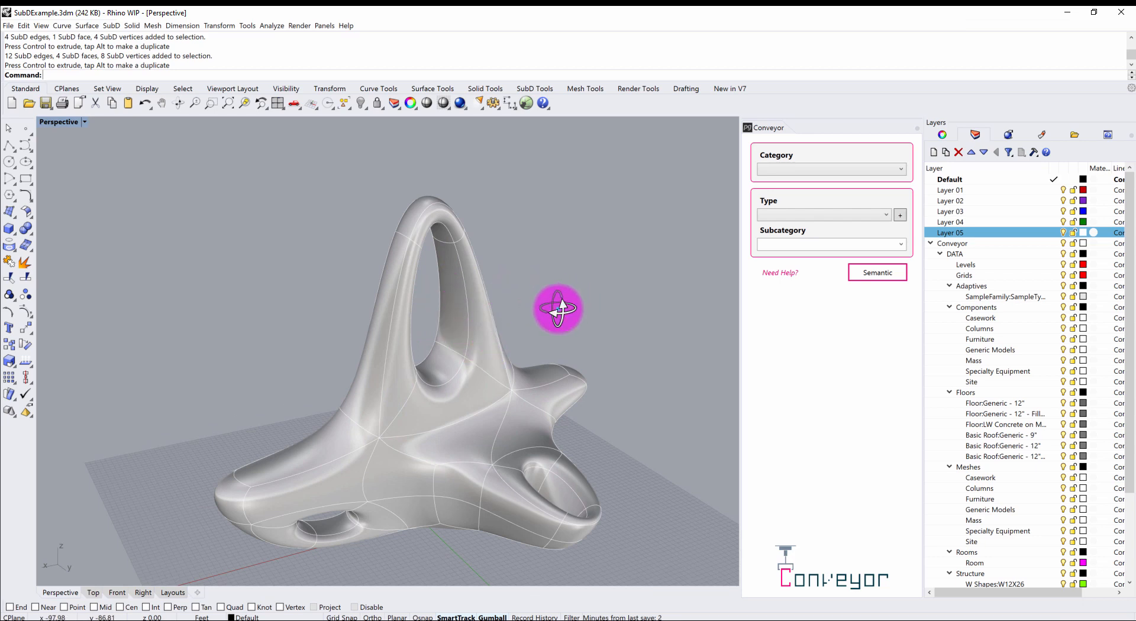
{"action": "mouse_move", "coordinate": [556, 307]}
{"action": "right_mouse_down"}
{"action": "mouse_move", "coordinate": [515, 319]}
{"action": "mouse_move", "coordinate": [563, 346]}
{"action": "mouse_move", "coordinate": [571, 296]}
{"action": "right_mouse_up"}
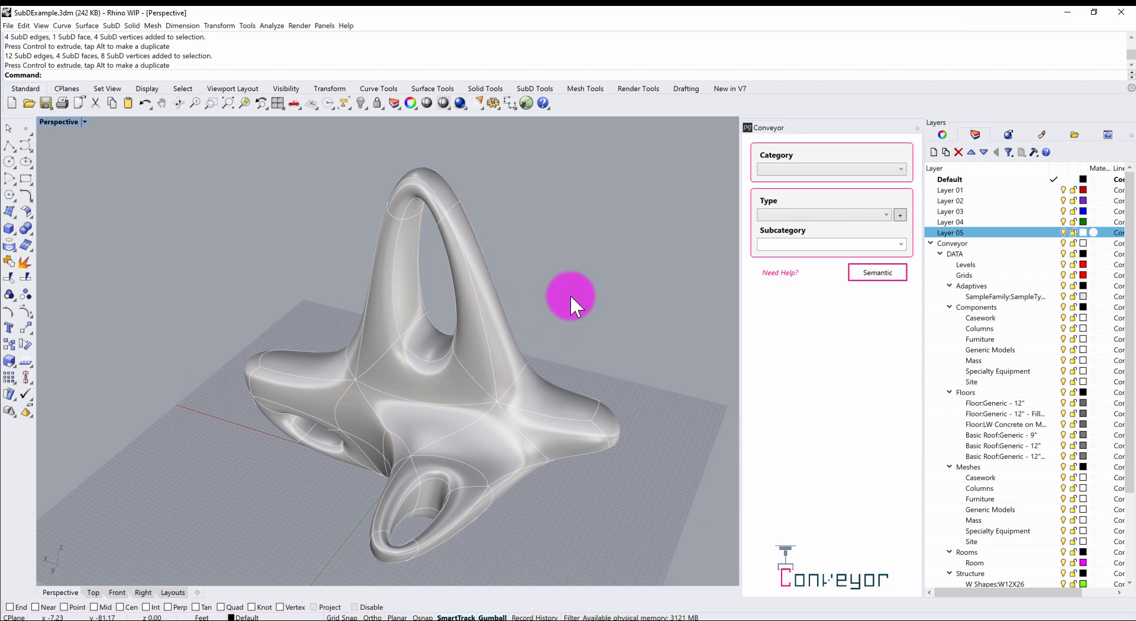
{"action": "key", "text": "ctrl+s"}
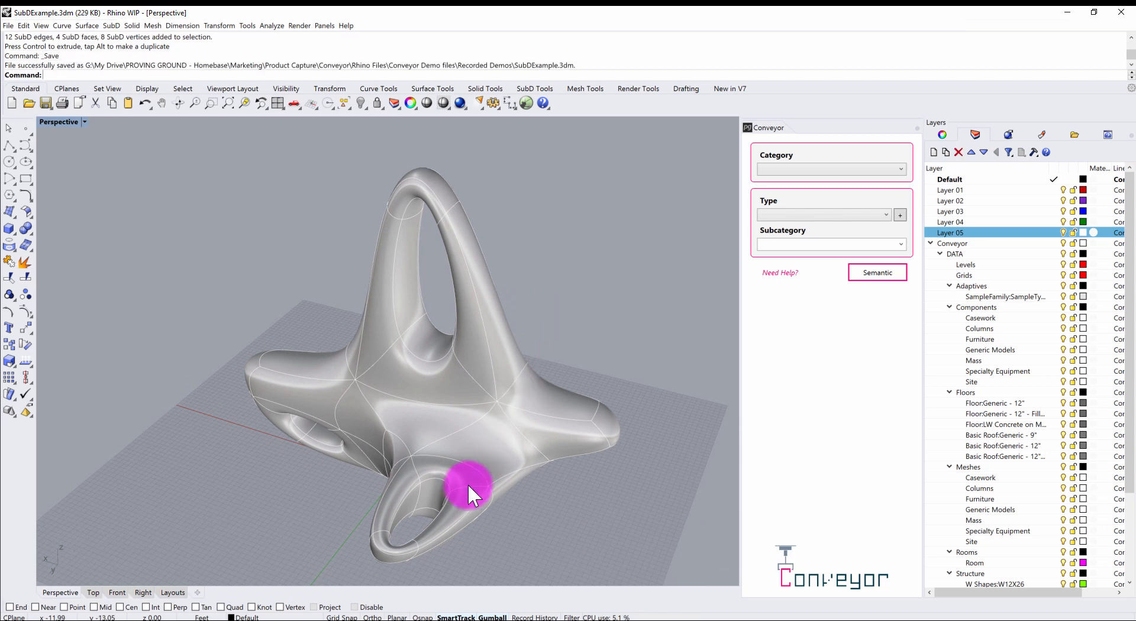
- Switch to Revit and refresh SubDExample.3dm in Conveyor
{"action": "left_click", "coordinate": [417, 619]}
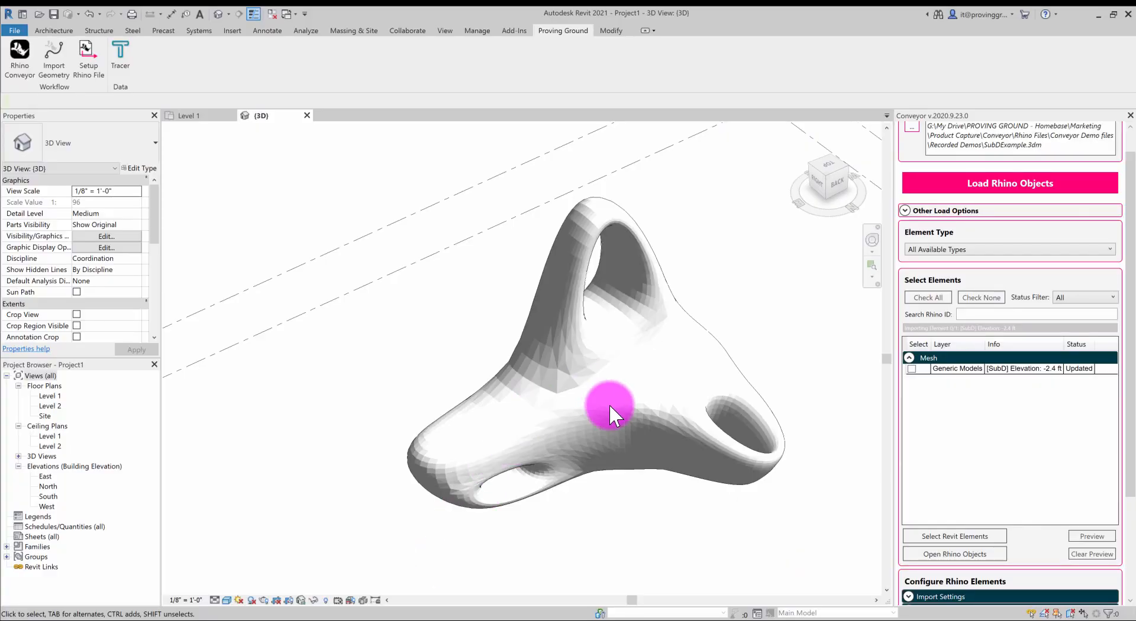
{"action": "scroll", "coordinate": [1098, 171], "scroll_direction": "up", "scroll_amount": 1}
{"action": "left_click", "coordinate": [1099, 136]}
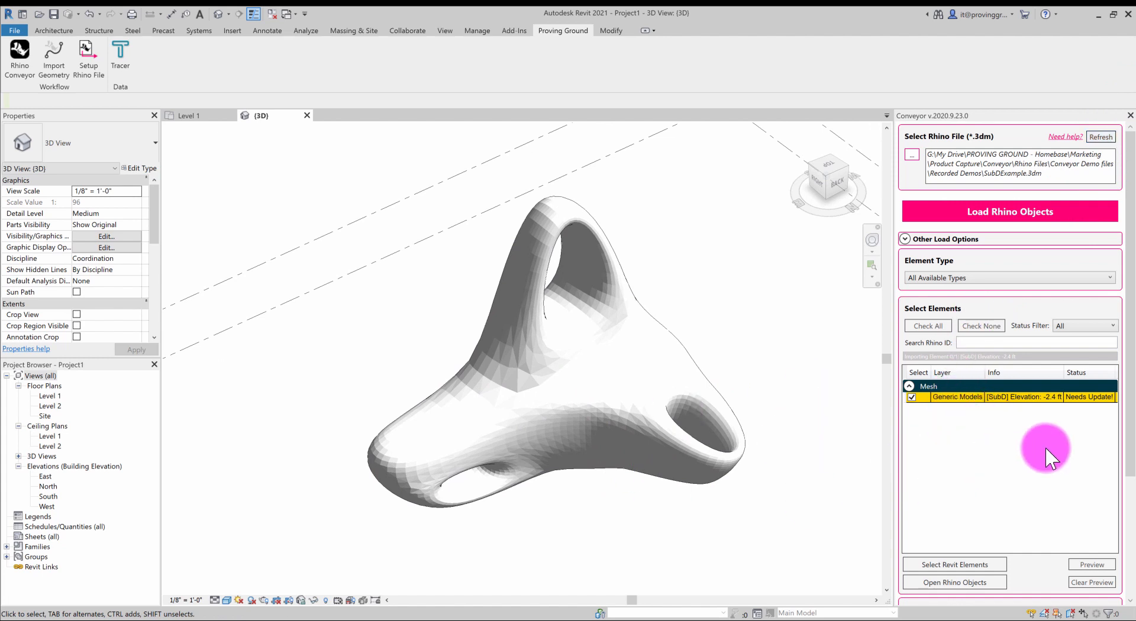
- Set the SubD subdivisions to 5 in Conveyor's mesh import settings and save them
{"action": "left_click_drag", "start_coordinate": [1119, 451], "coordinate": [1133, 540]}
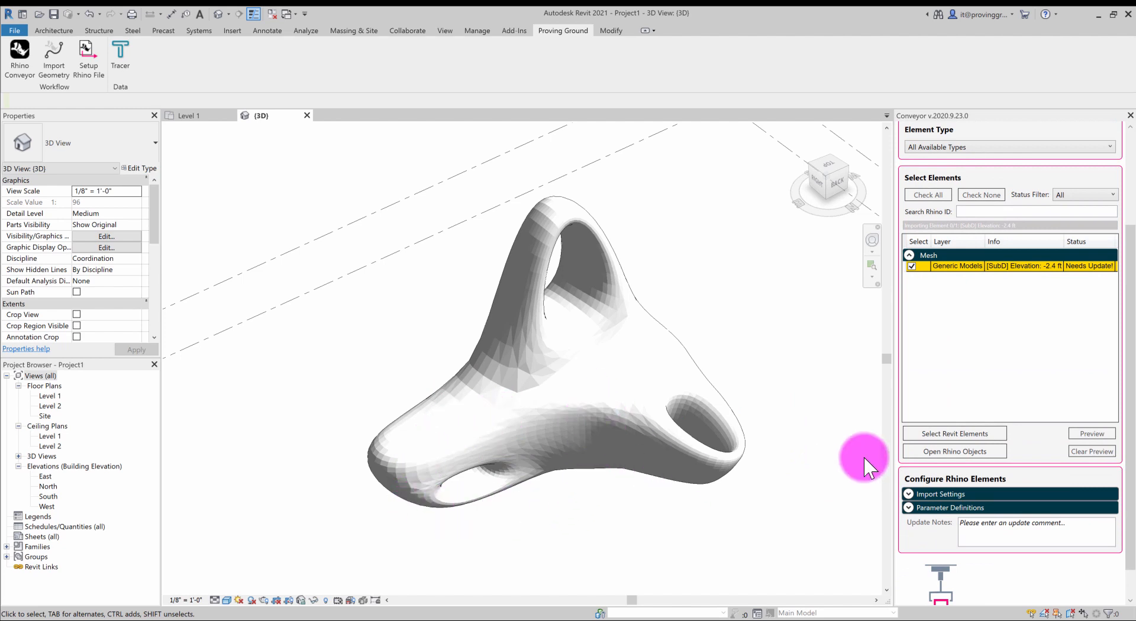
{"action": "left_click", "coordinate": [911, 494]}
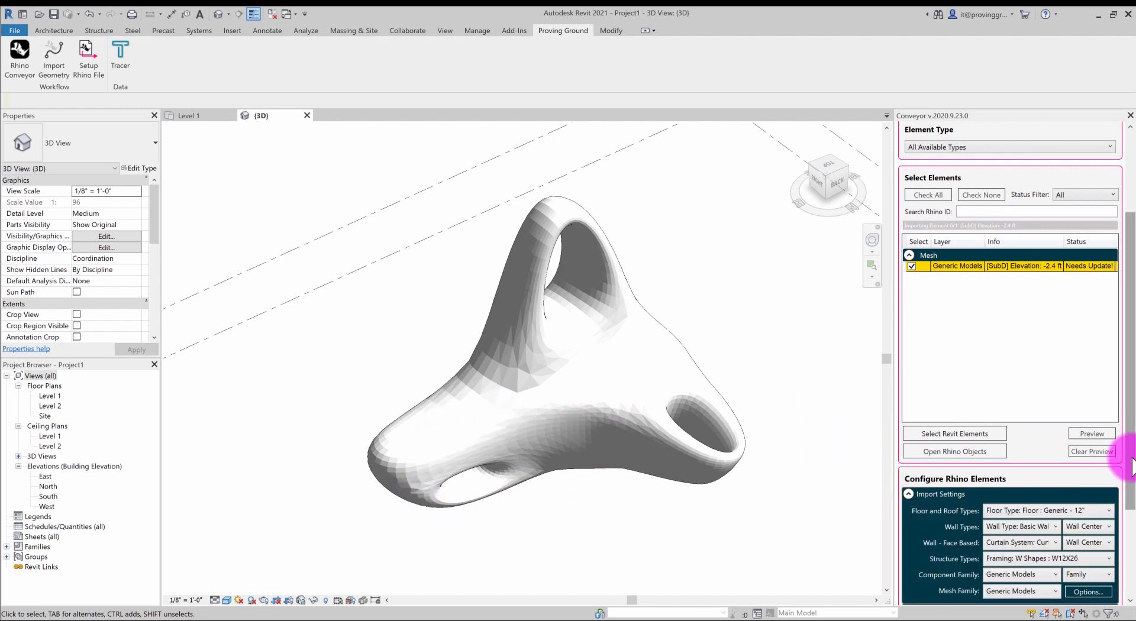
{"action": "left_click_drag", "start_coordinate": [1131, 470], "coordinate": [1131, 491]}
{"action": "left_click", "coordinate": [449, 498]}
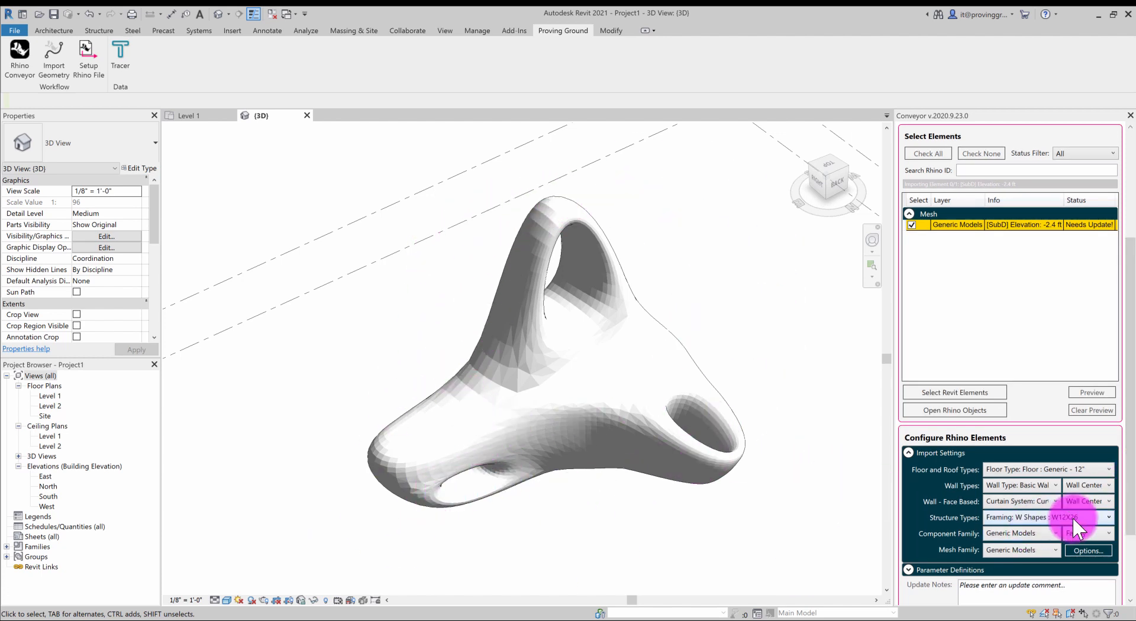
{"action": "left_click", "coordinate": [1086, 551]}
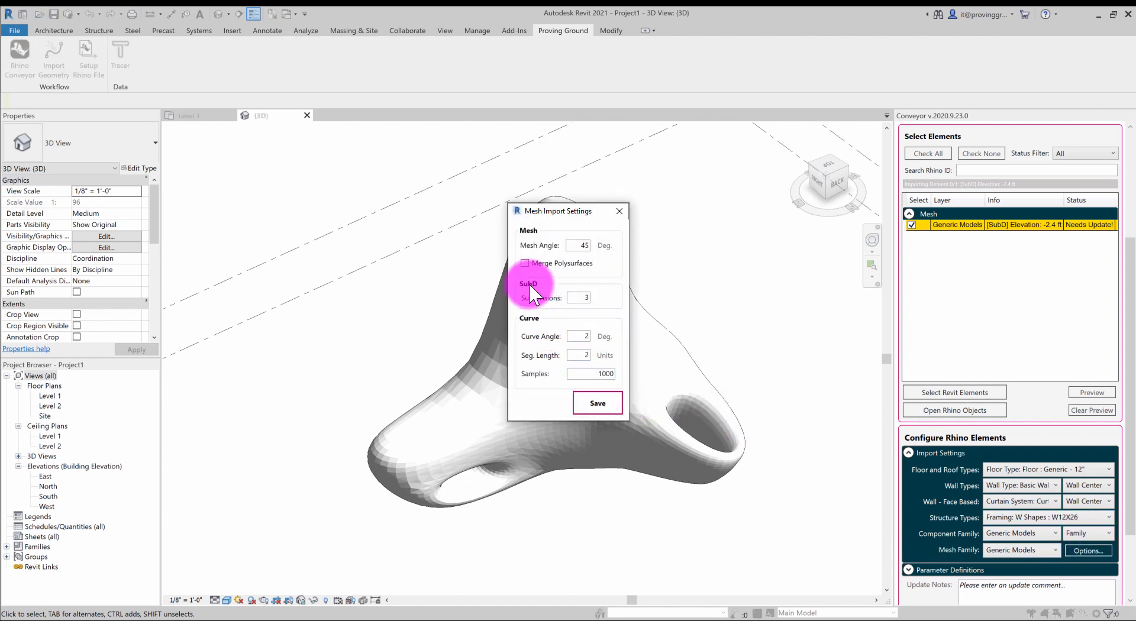
{"action": "double_click", "coordinate": [573, 298]}
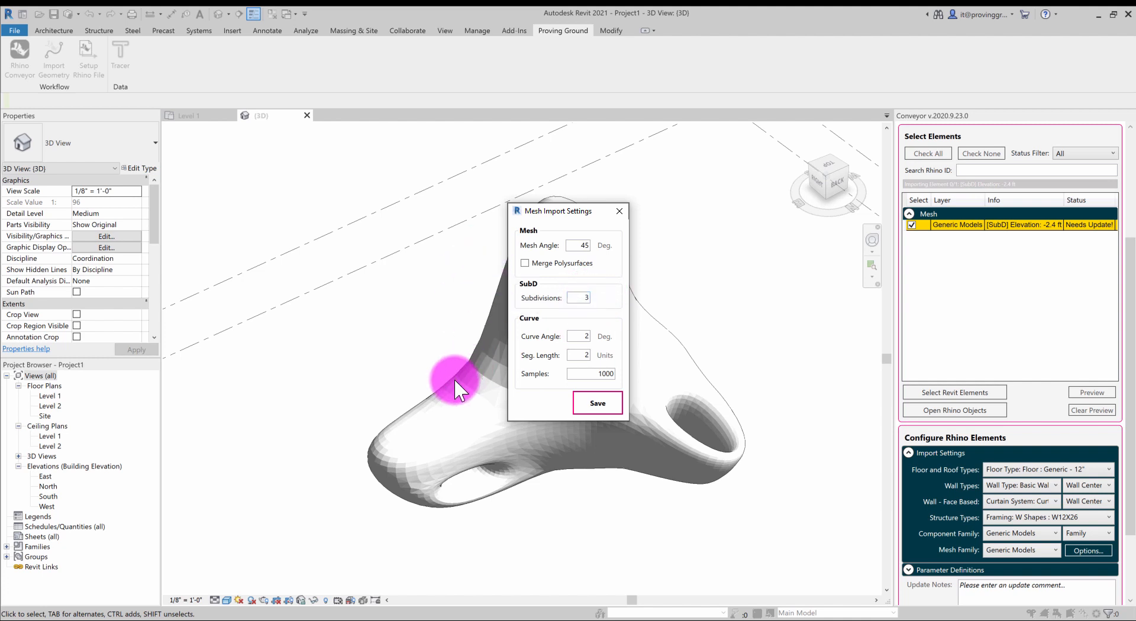
{"action": "double_click", "coordinate": [587, 297]}
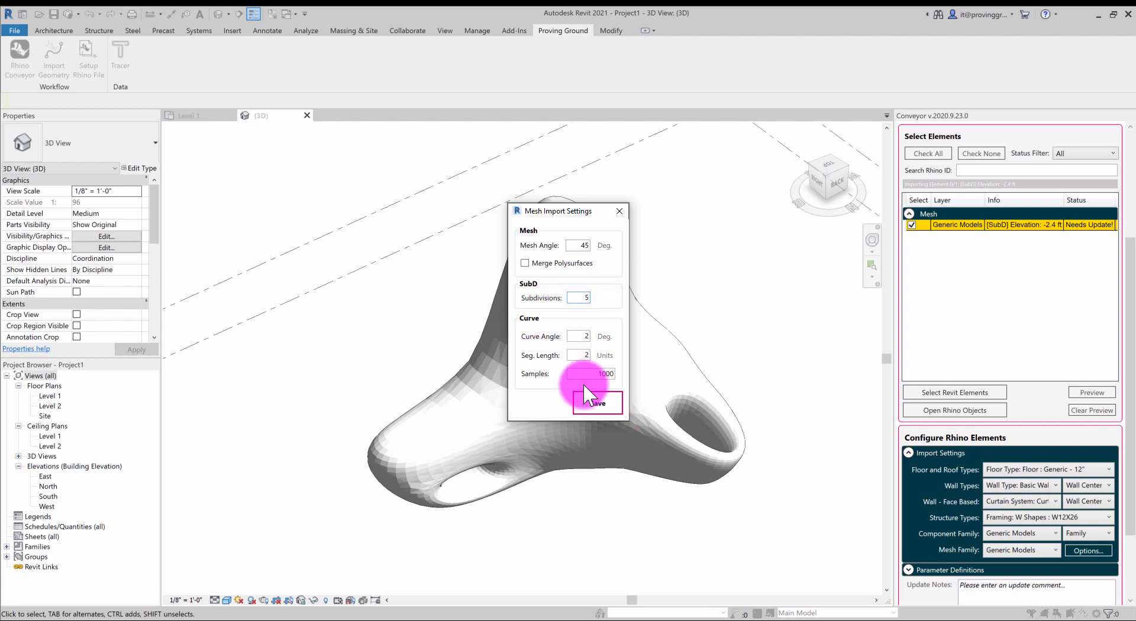
{"action": "left_click", "coordinate": [594, 406]}
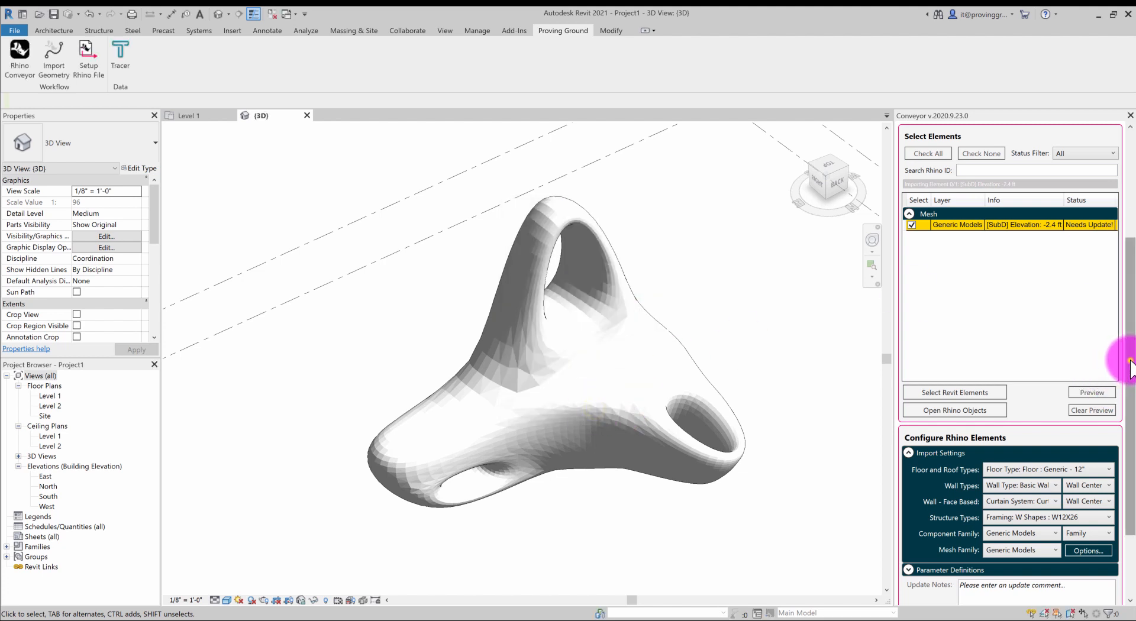
- Load the checked Generic Models SubD again and accept updating the existing Revit element
{"action": "left_click_drag", "start_coordinate": [1128, 355], "coordinate": [1129, 247]}
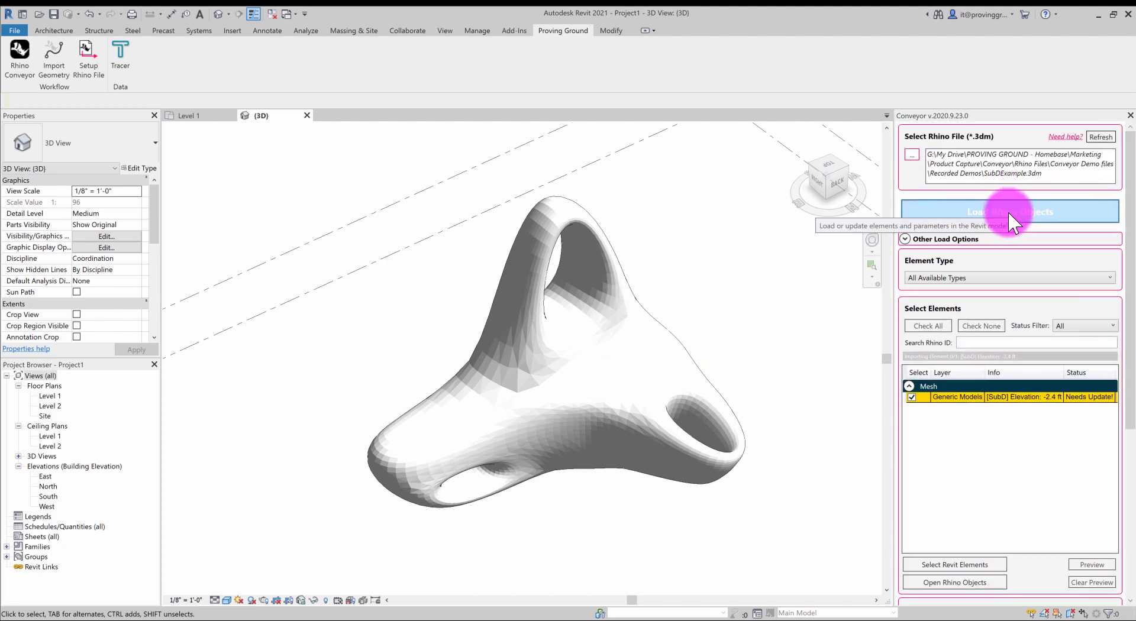
{"action": "left_click", "coordinate": [1007, 211]}
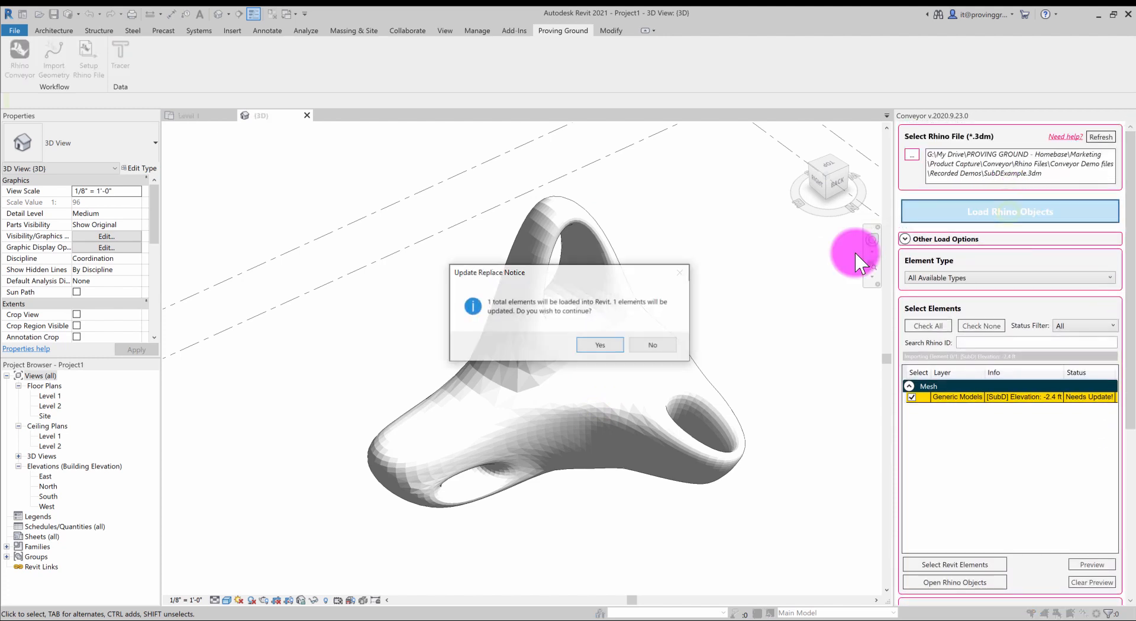
{"action": "left_click", "coordinate": [593, 343]}
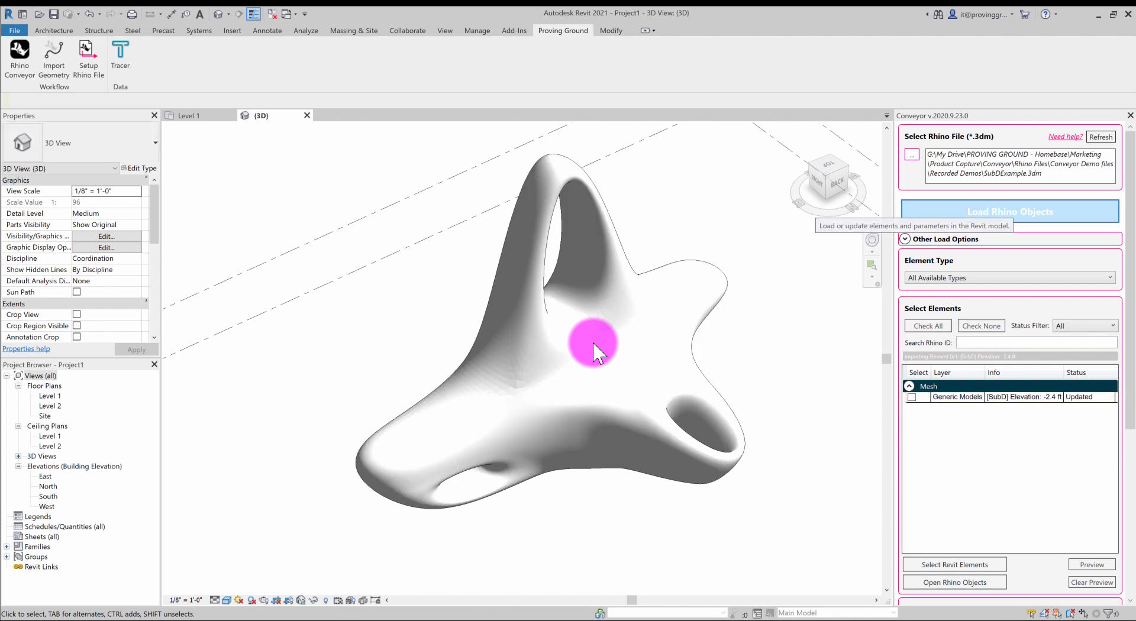
- Examine the updated mesh's shape and surface smoothness in the 3D view from several angles and distances
{"action": "middle_click_drag", "start_coordinate": [657, 377], "coordinate": [532, 373], "text": "shift"}
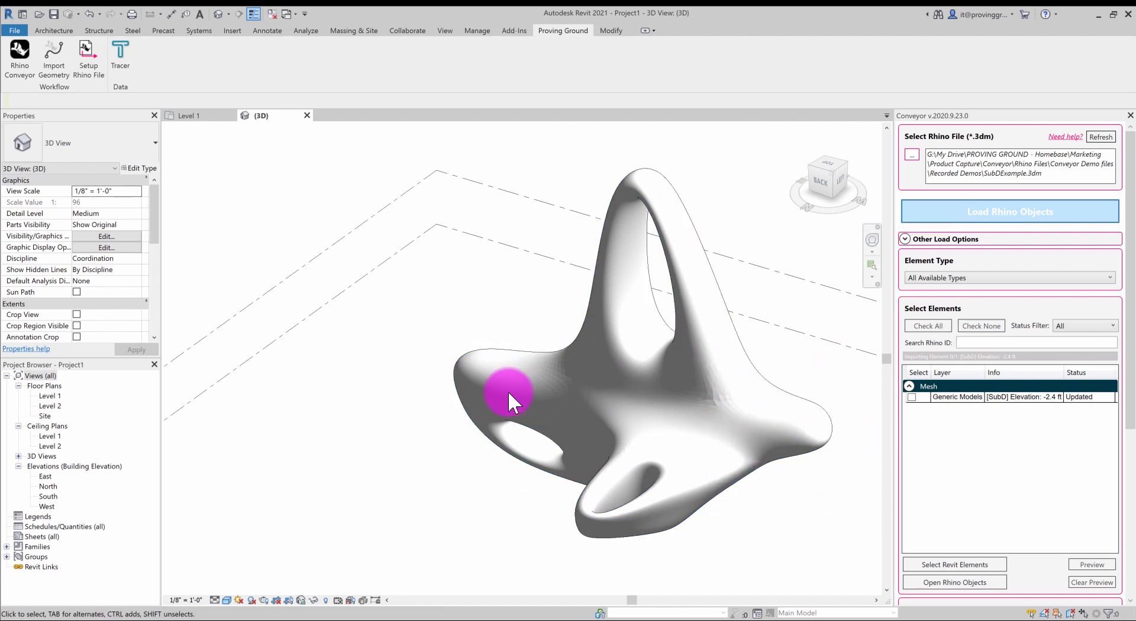
{"action": "middle_click_drag", "start_coordinate": [552, 386], "coordinate": [705, 399], "text": "shift"}
{"action": "scroll", "coordinate": [552, 289], "scroll_direction": "up", "scroll_amount": 1}
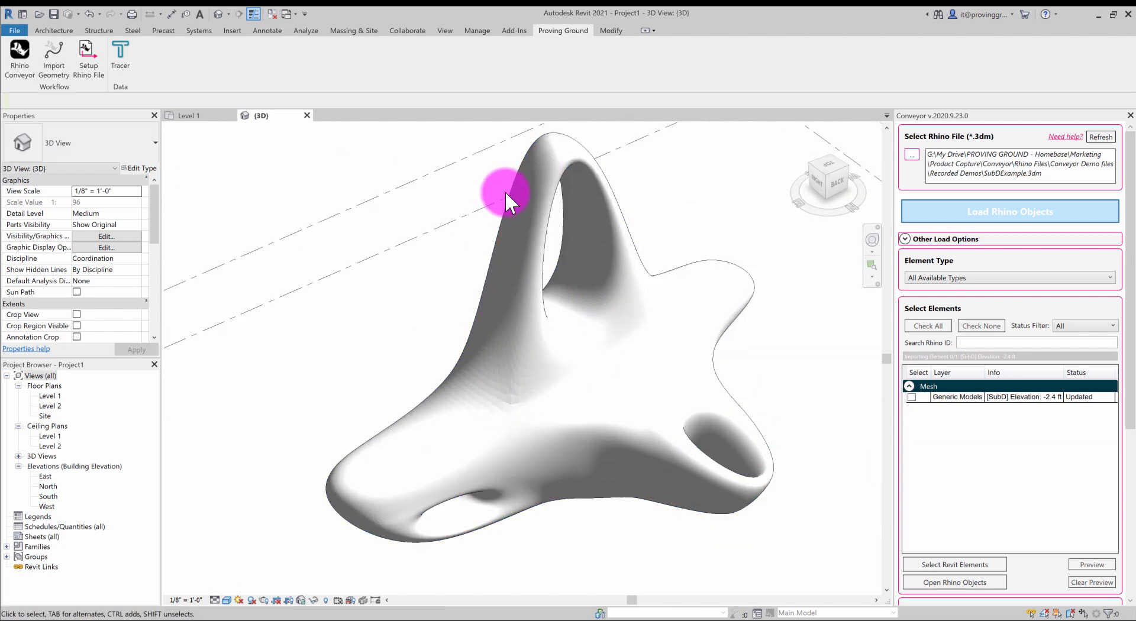
{"action": "scroll", "coordinate": [506, 190], "scroll_direction": "up", "scroll_amount": 1}
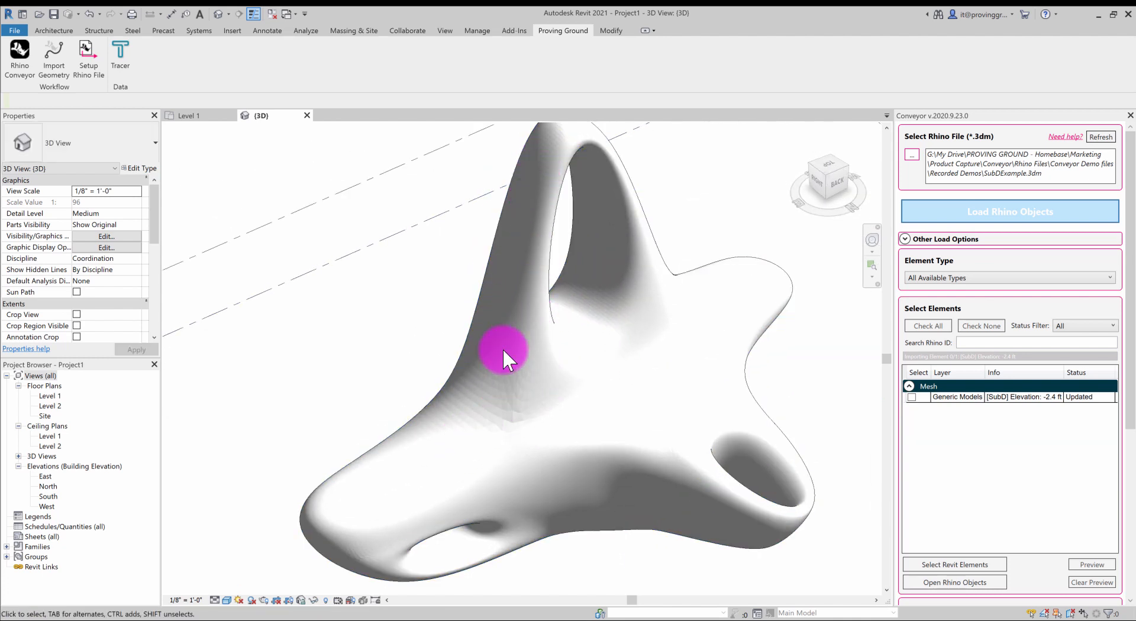
{"action": "scroll", "coordinate": [570, 381], "scroll_direction": "down", "scroll_amount": 1}
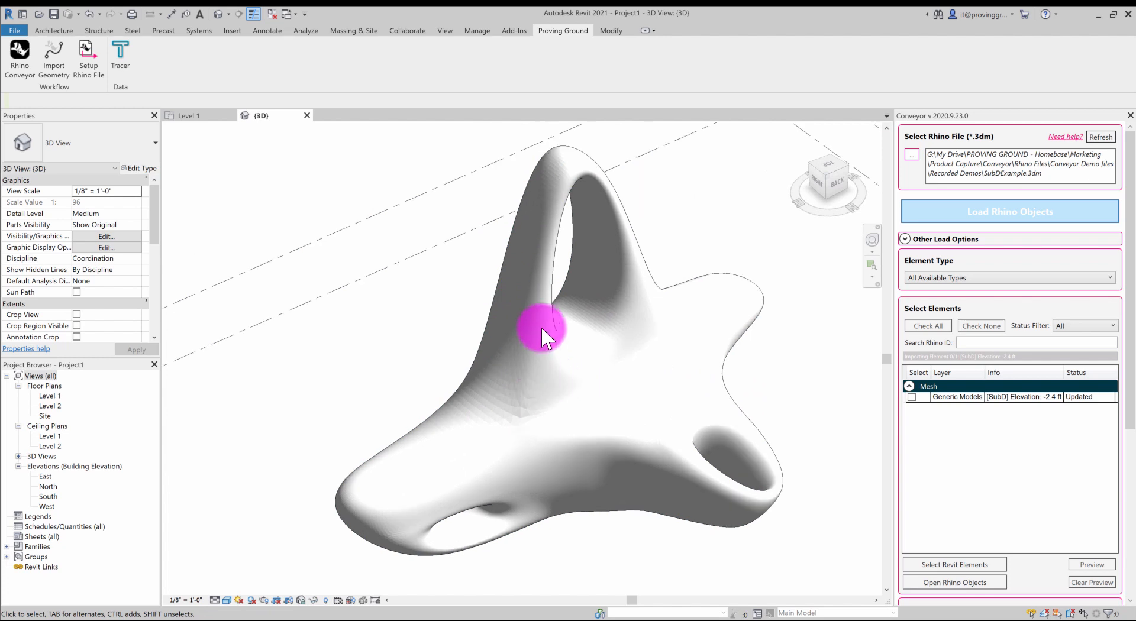
{"action": "middle_click_drag", "start_coordinate": [677, 384], "coordinate": [629, 402]}
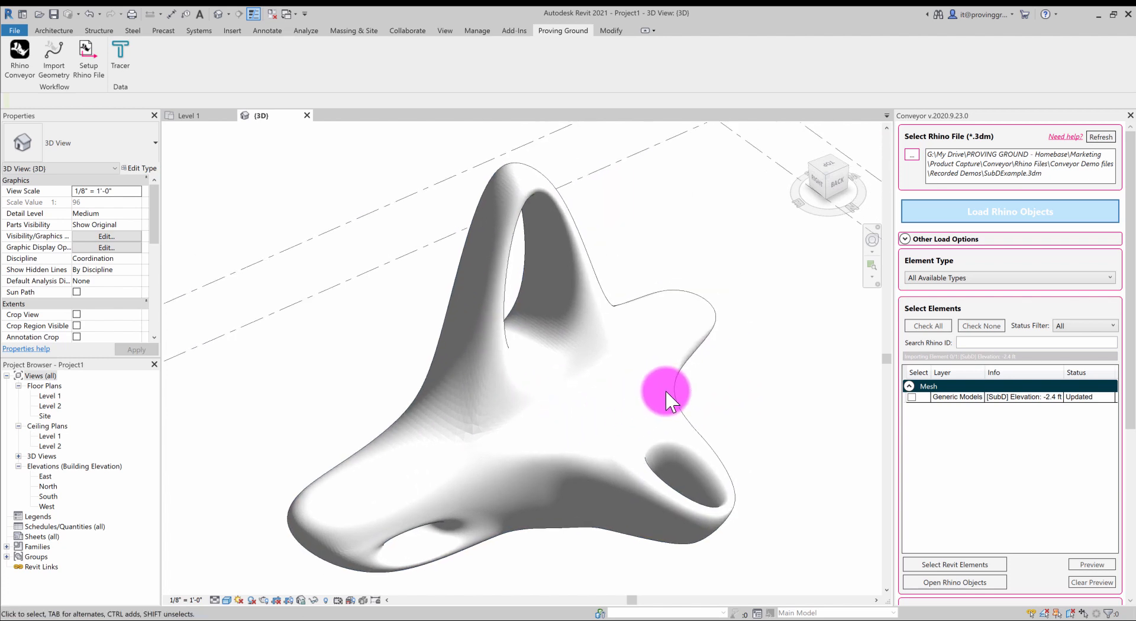
{"action": "middle_click_drag", "start_coordinate": [722, 392], "coordinate": [631, 502], "text": "shift"}
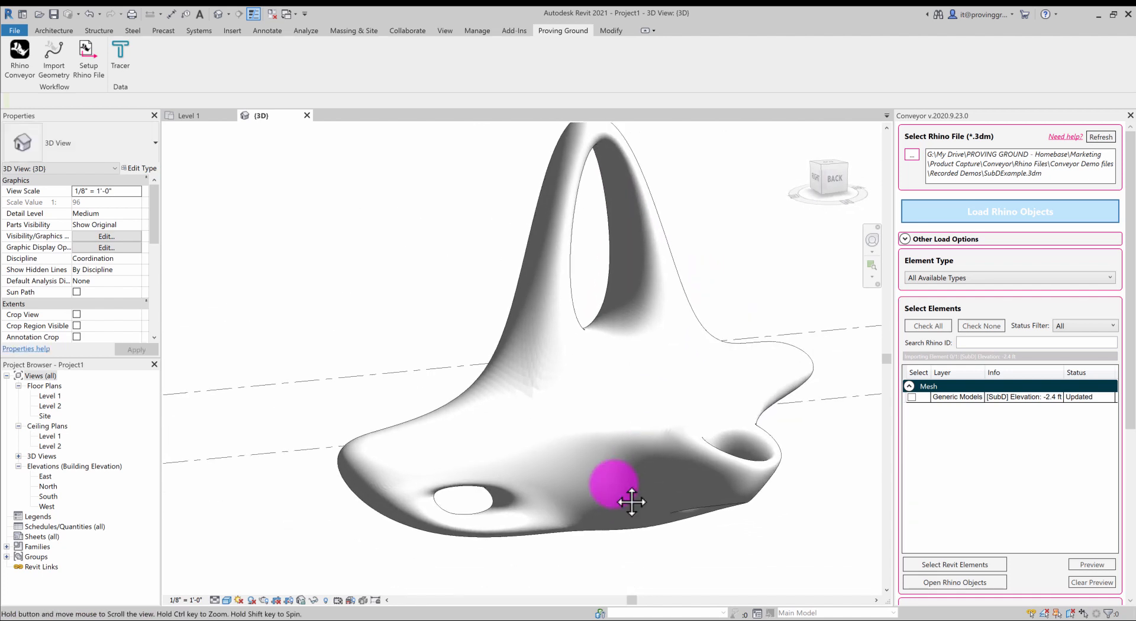
{"action": "scroll", "coordinate": [581, 485], "scroll_direction": "down", "scroll_amount": 1}
{"action": "middle_click_drag", "start_coordinate": [573, 440], "coordinate": [651, 461], "text": "shift"}
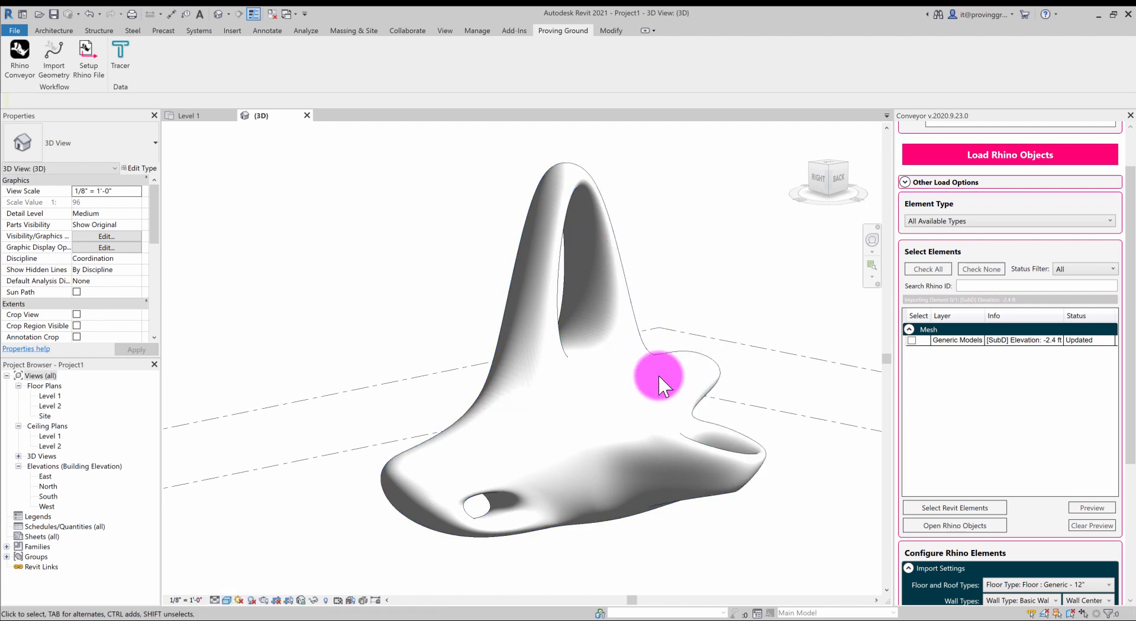
- Inspect the mesh in the Level 1 floor plan and display the South elevation in the Shaded visual style
{"action": "double_click", "coordinate": [52, 396]}
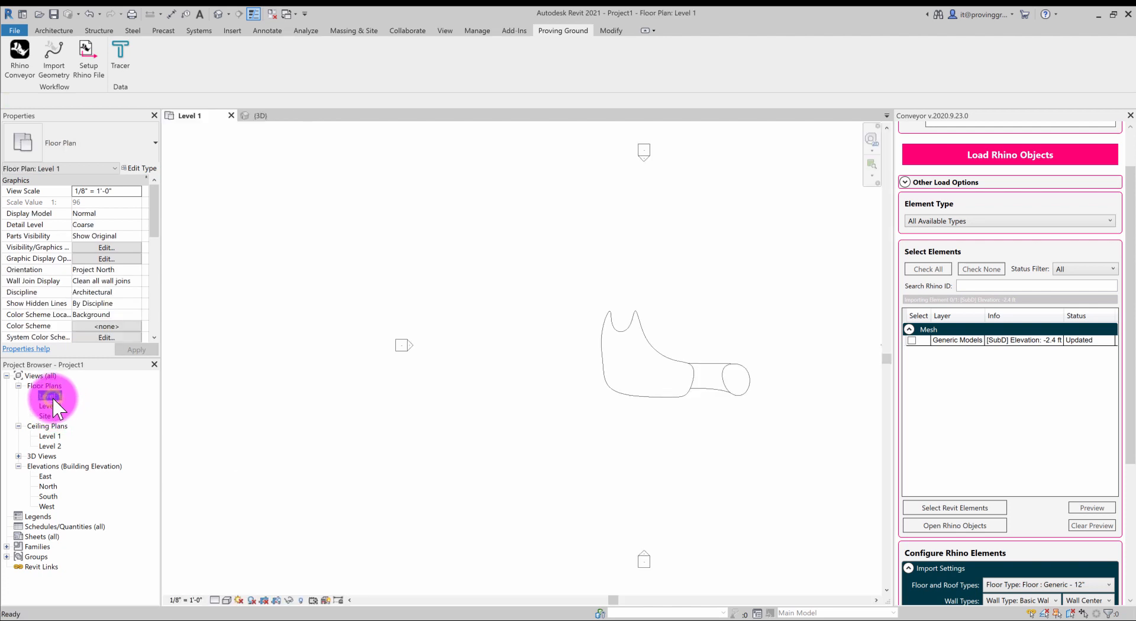
{"action": "scroll", "coordinate": [737, 327], "scroll_direction": "up", "scroll_amount": 3}
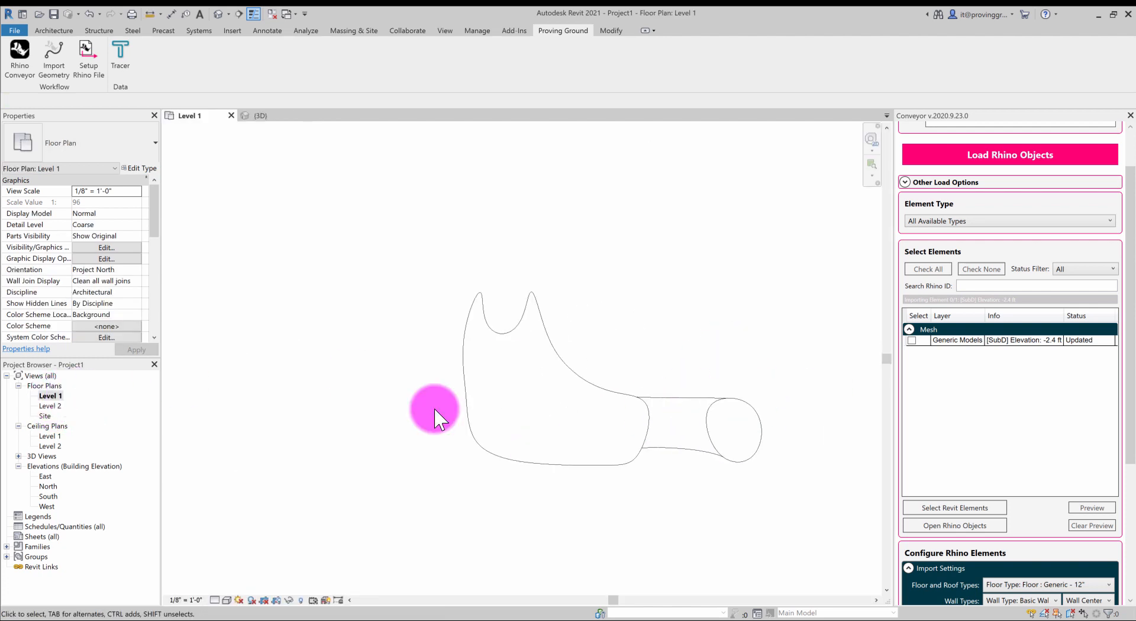
{"action": "double_click", "coordinate": [47, 496]}
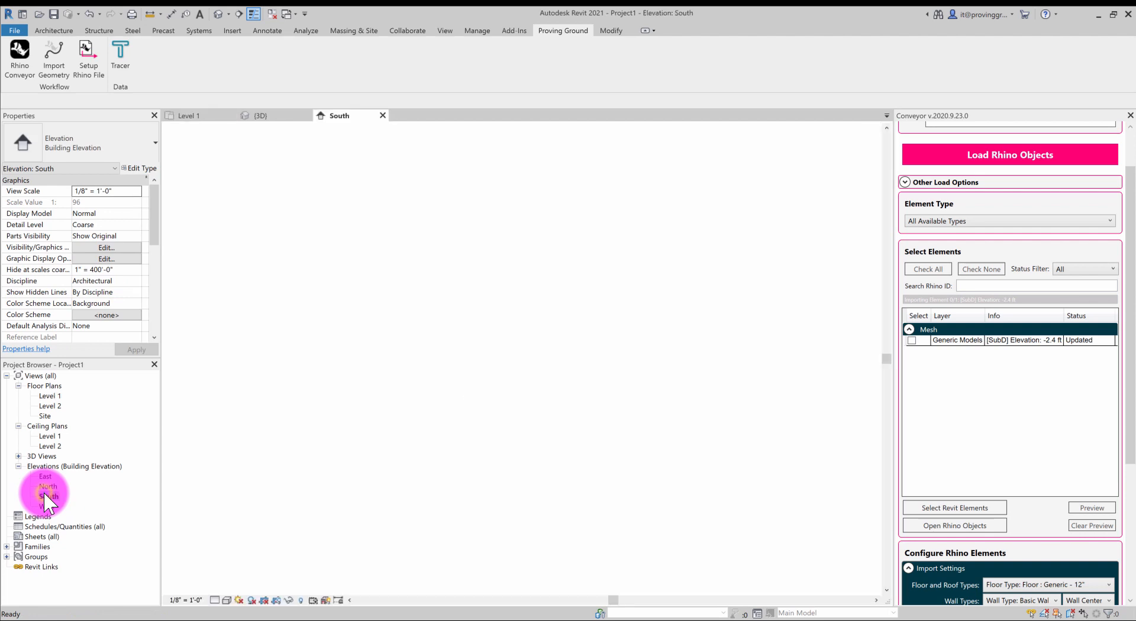
{"action": "left_click", "coordinate": [227, 600]}
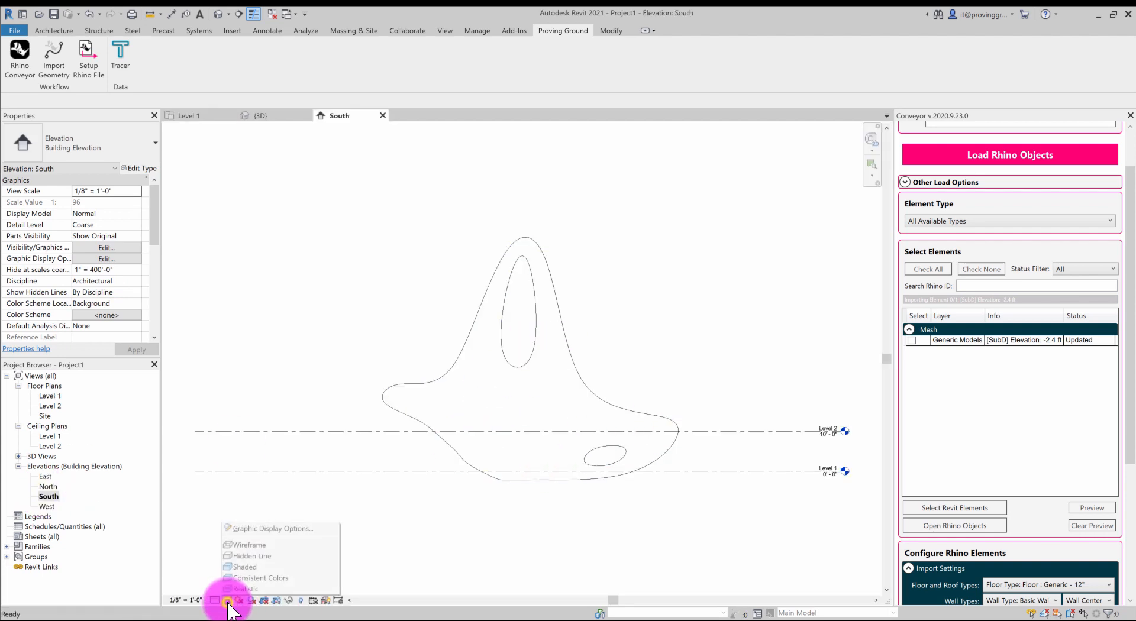
{"action": "left_click", "coordinate": [250, 567]}
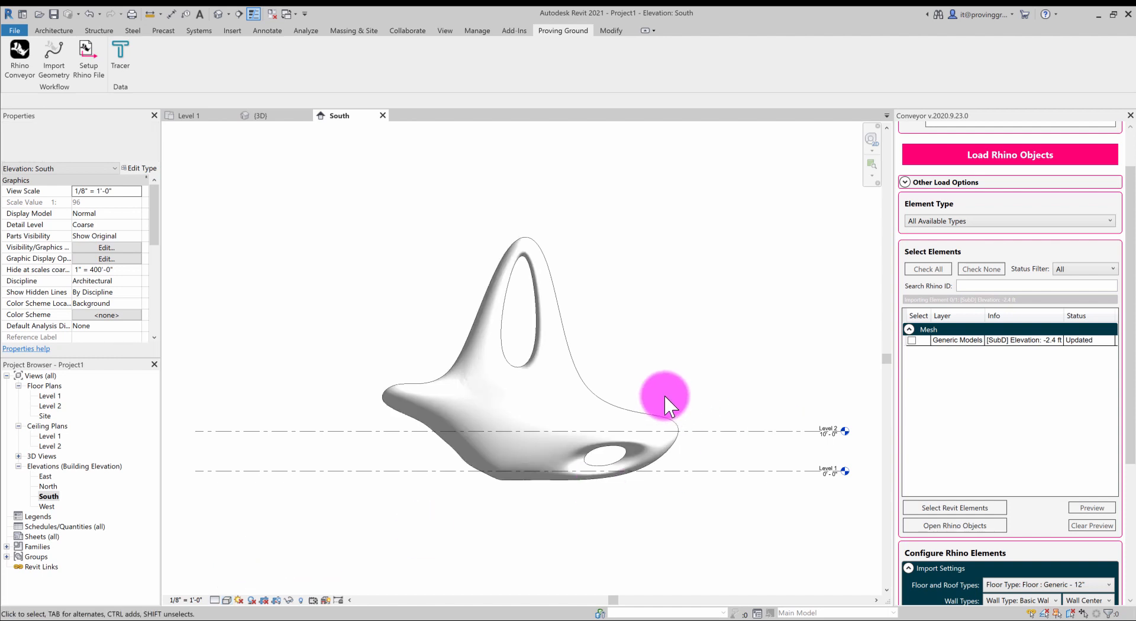
{"action": "scroll", "coordinate": [524, 394], "scroll_direction": "up", "scroll_amount": 3}
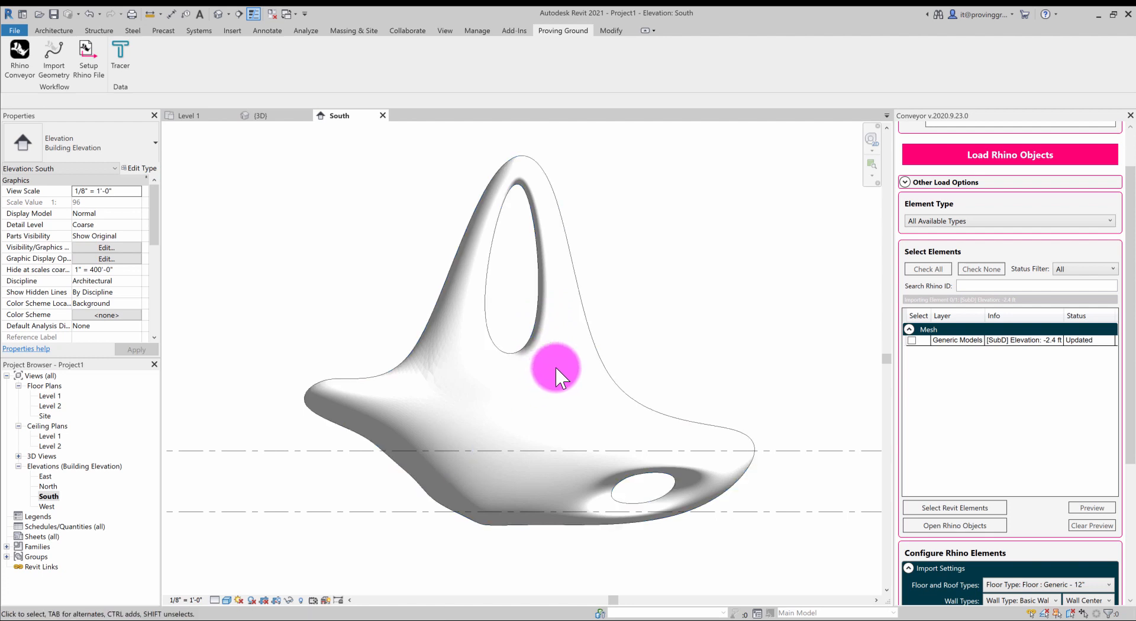
{"action": "middle_click_drag", "start_coordinate": [720, 382], "coordinate": [710, 377]}
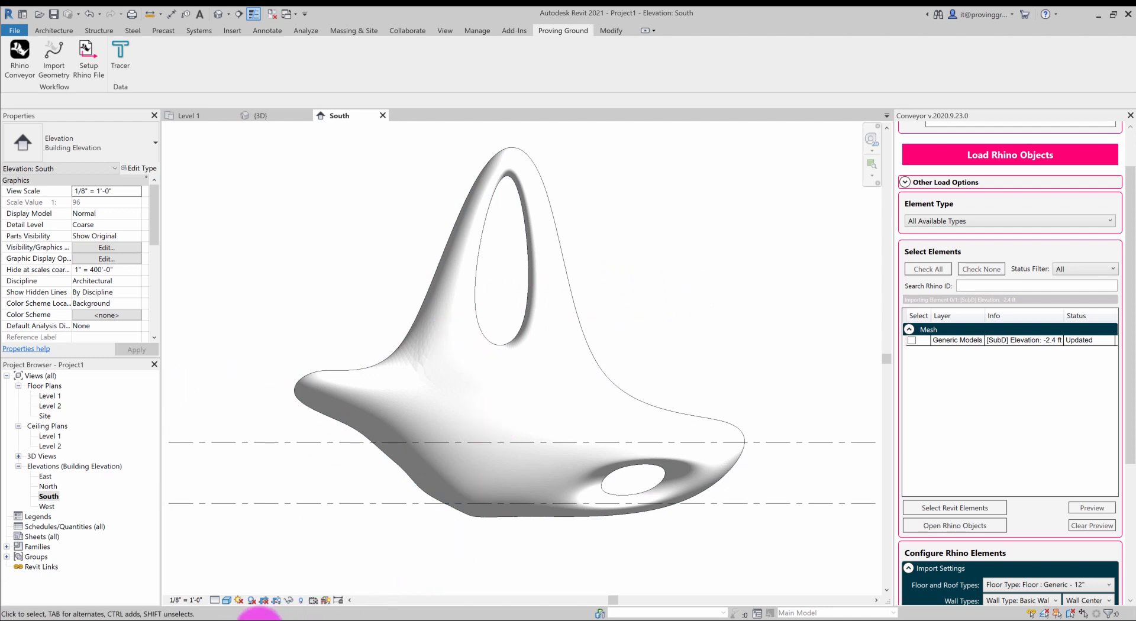
- Switch to Rhino to view the source SubD from another angle, and return to the default 3D view in Revit
{"action": "left_click", "coordinate": [252, 620]}
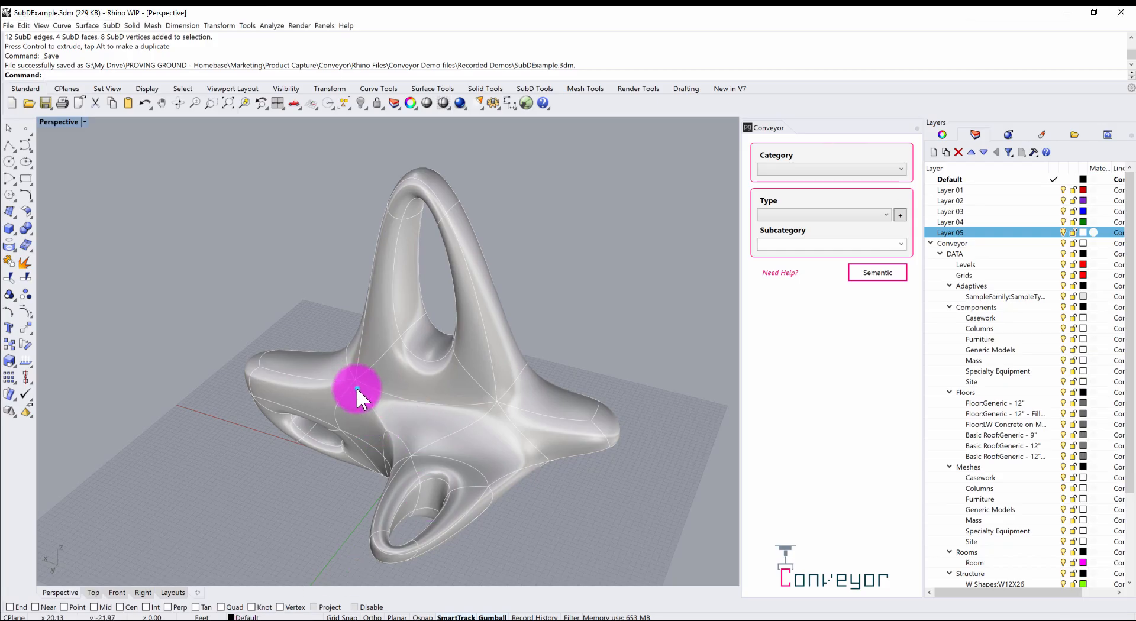
{"action": "right_click_drag", "start_coordinate": [360, 393], "coordinate": [420, 381]}
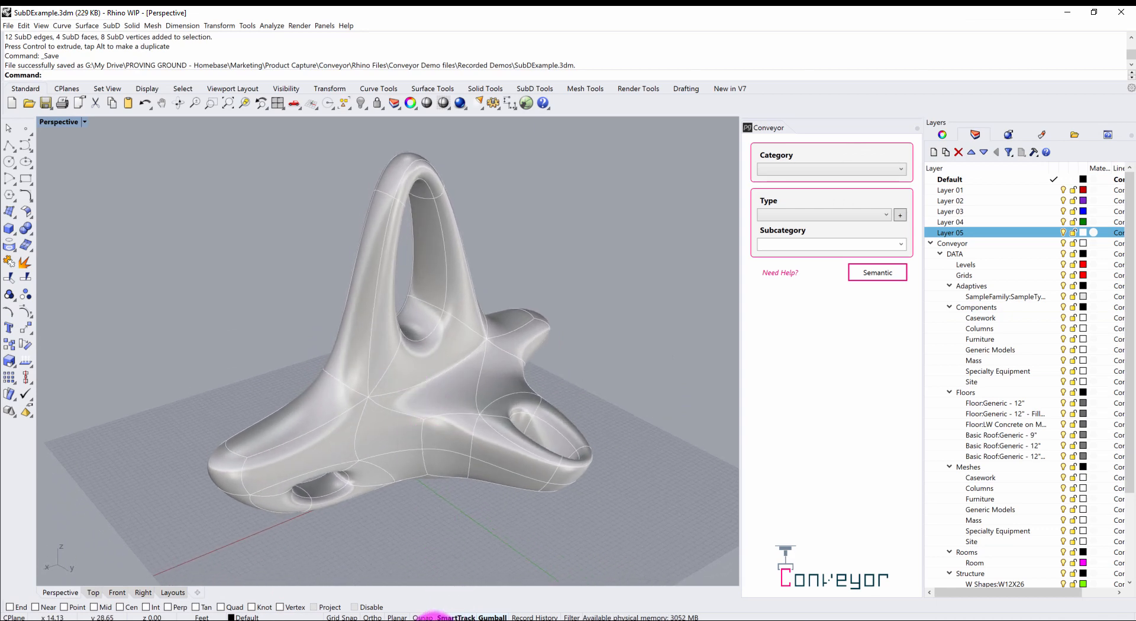
{"action": "left_click", "coordinate": [432, 618]}
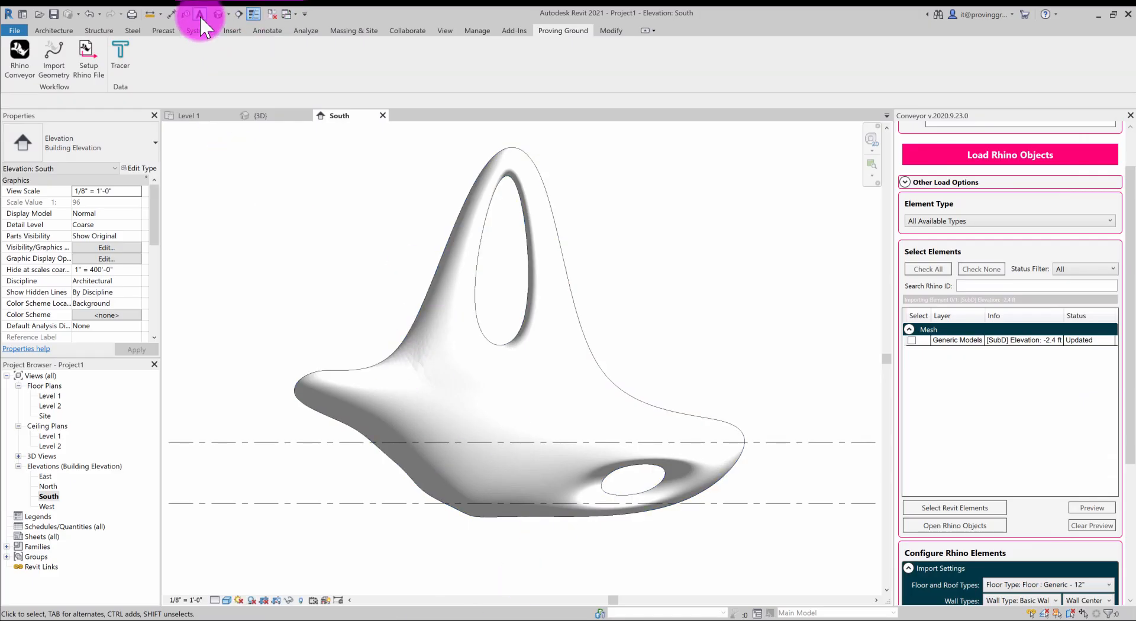
{"action": "left_click", "coordinate": [218, 13]}
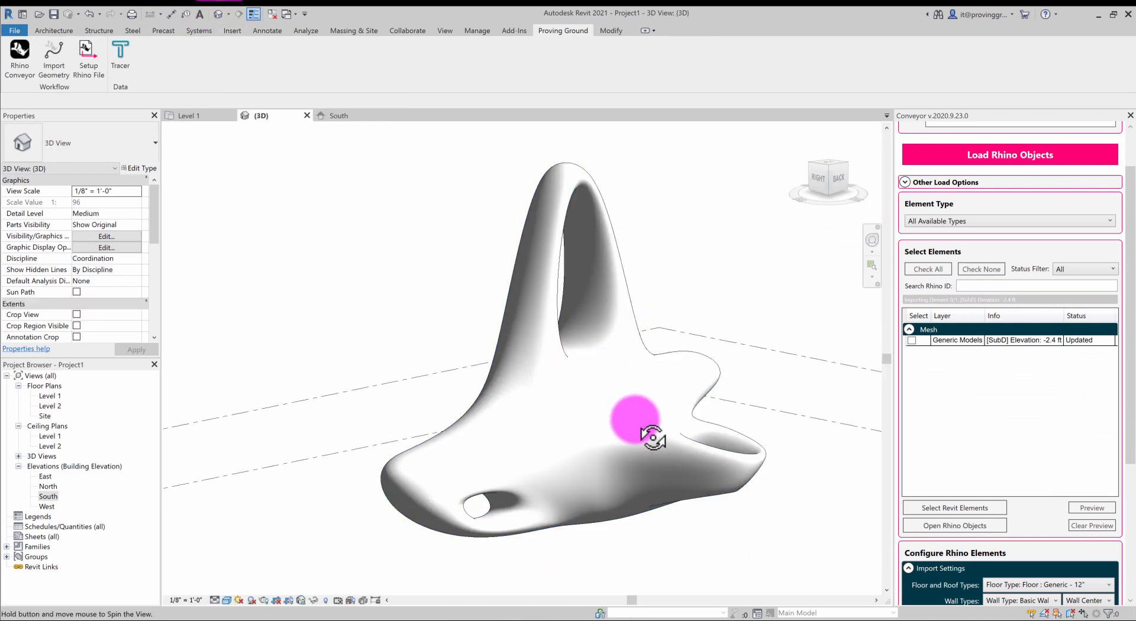